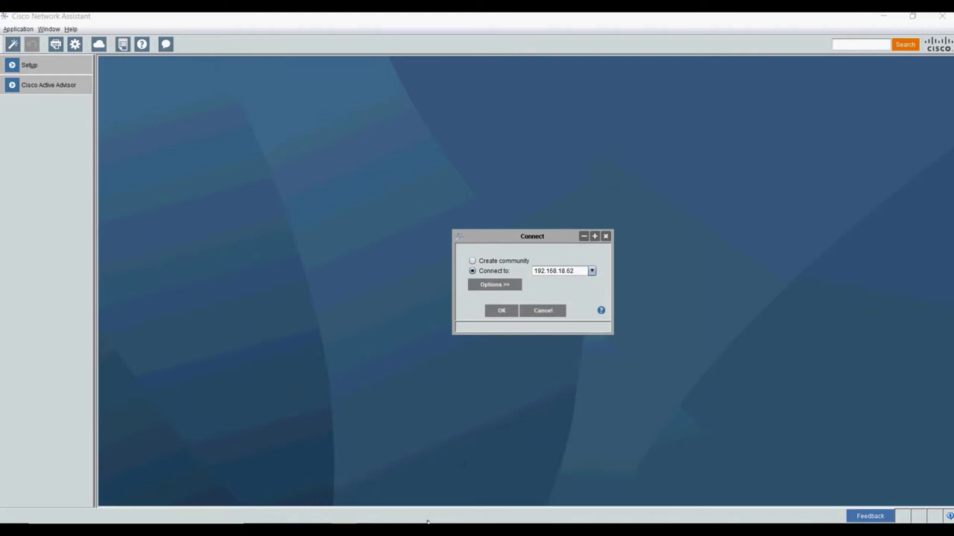
- Bring Chrome's switch home page for 192.168.18.62 forward and highlight its heading and access options
mouse_move(427, 520)
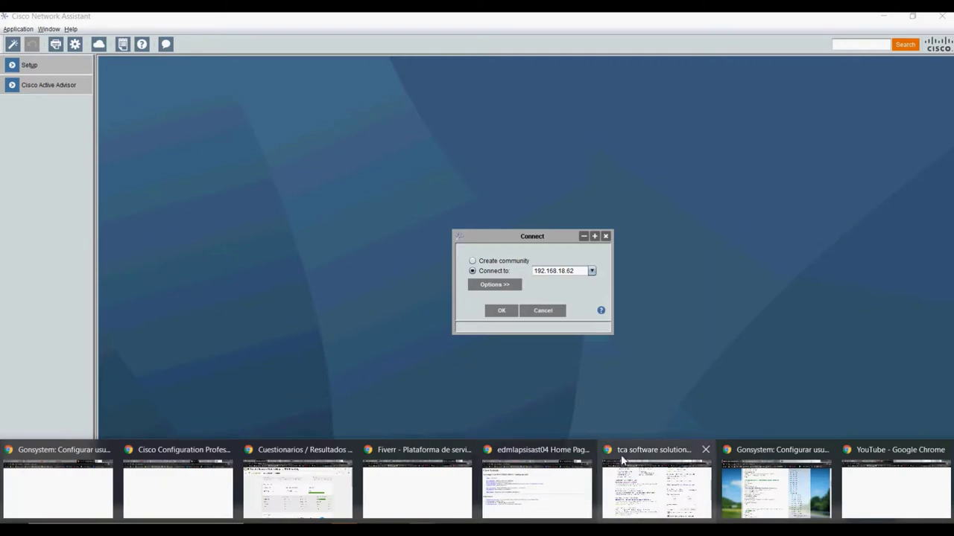
mouse_move(540, 480)
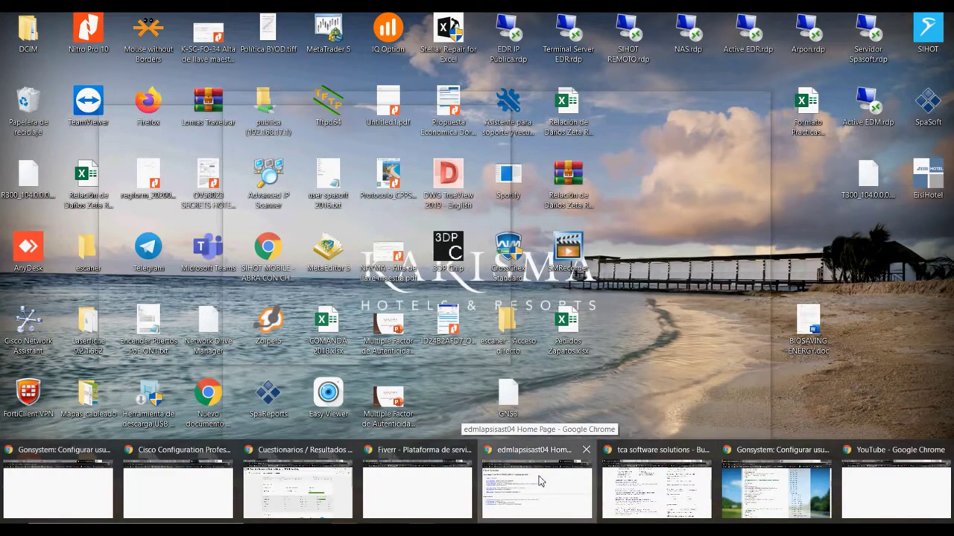
key("alt+Tab")
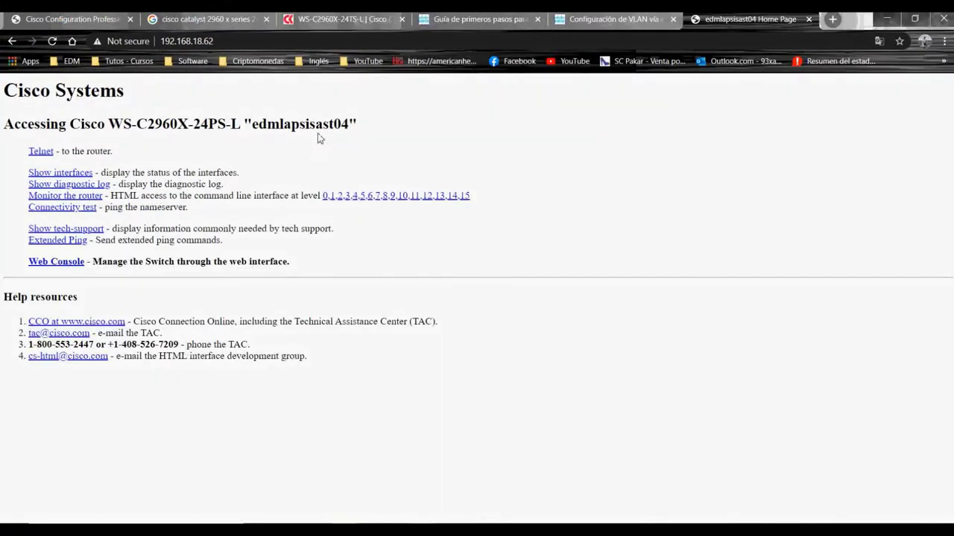
left_click_drag(321, 147, 64, 99)
left_click(64, 99)
left_click_drag(8, 95, 308, 269)
left_click(308, 269)
- Bring the PuTTY COM3 console forward, nudge it, and make the window taller
left_click(657, 522)
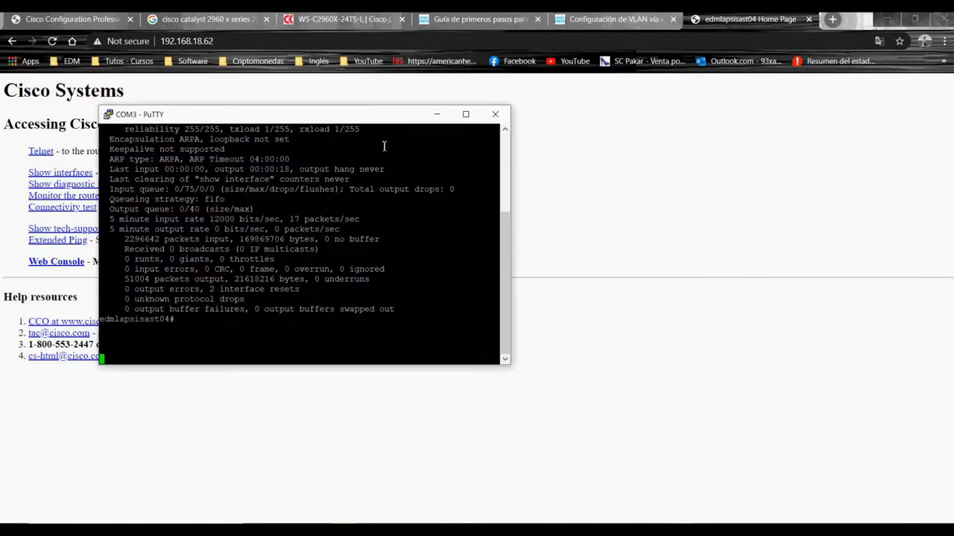
left_click_drag(331, 117, 356, 135)
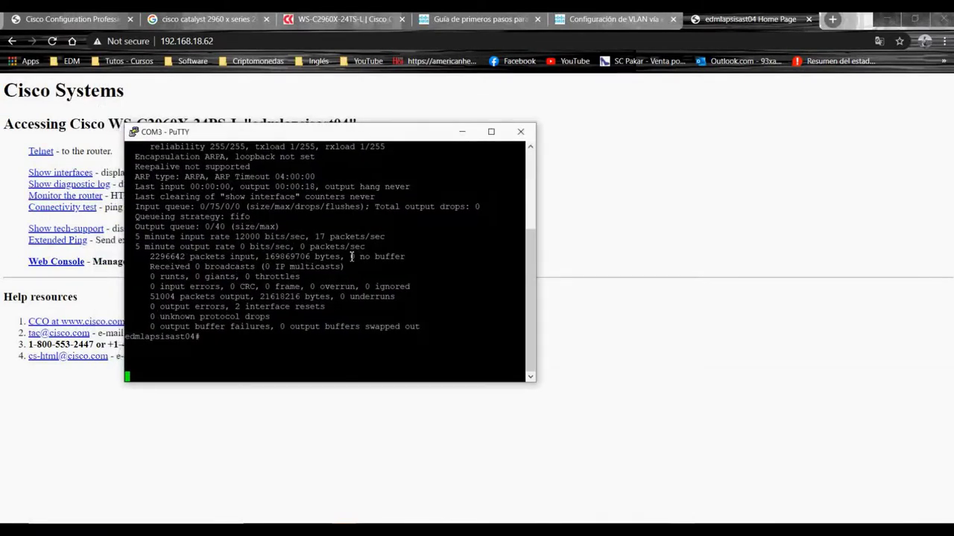
scroll(352, 256, "up", 3)
scroll(350, 257, "down", 3)
left_click_drag(322, 125, 335, 85)
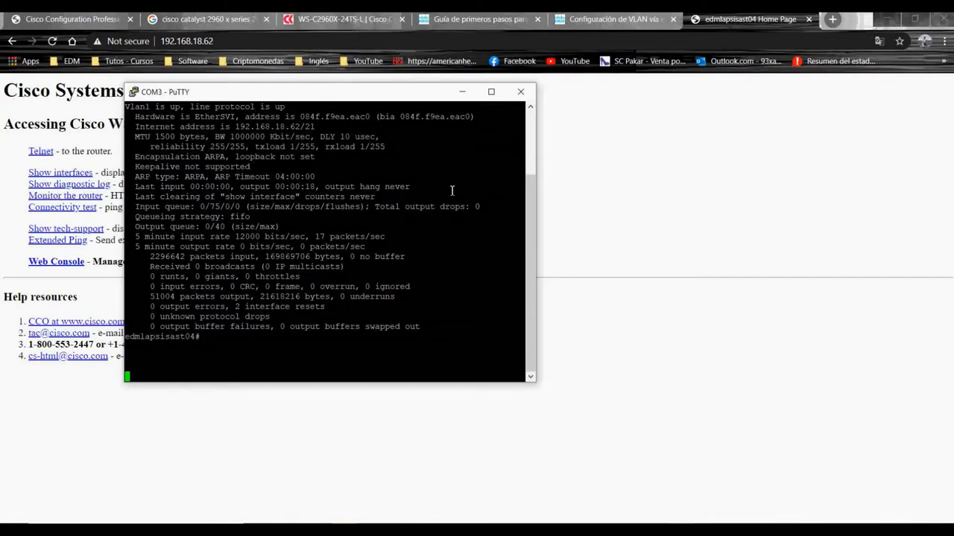
- Close the COM3 console session, confirm it, and launch the switch's Web Console
left_click(520, 90)
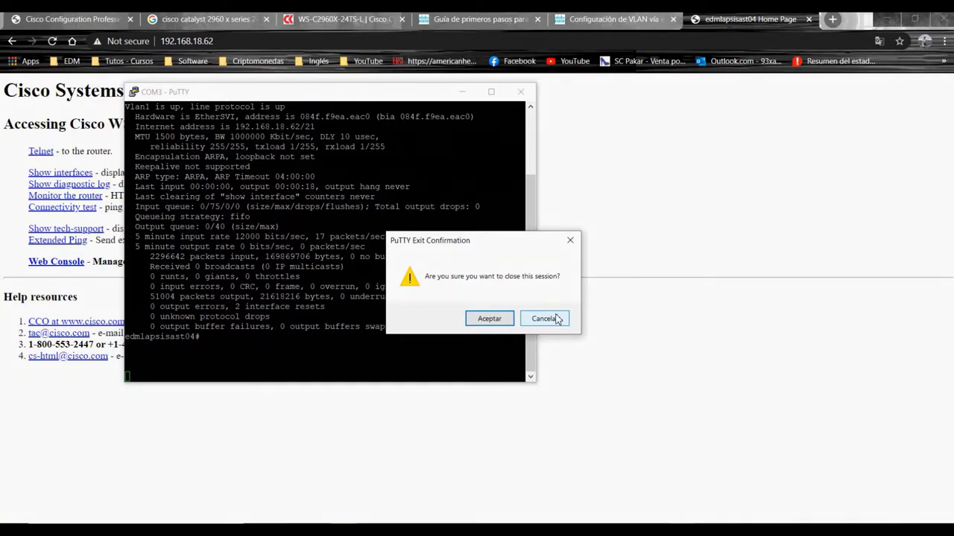
key("Return")
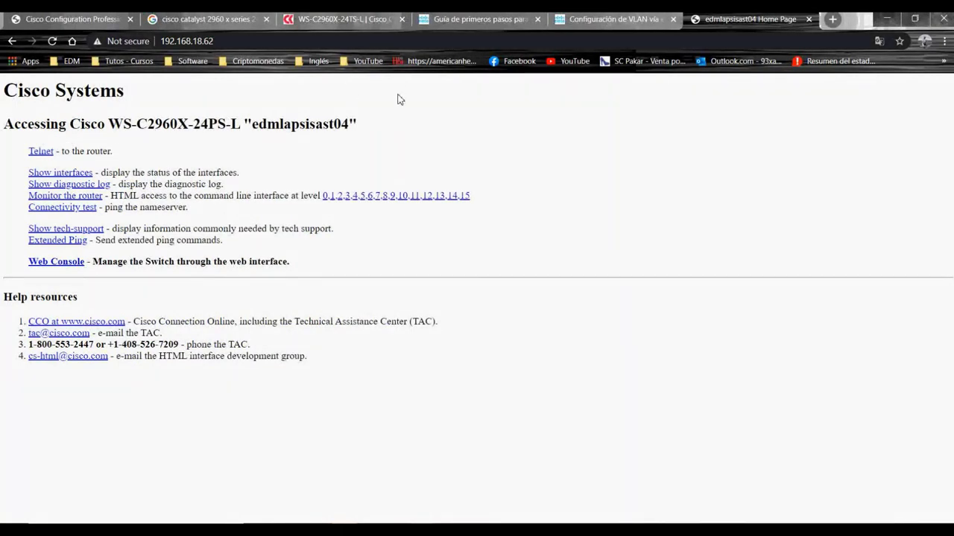
left_click(71, 268)
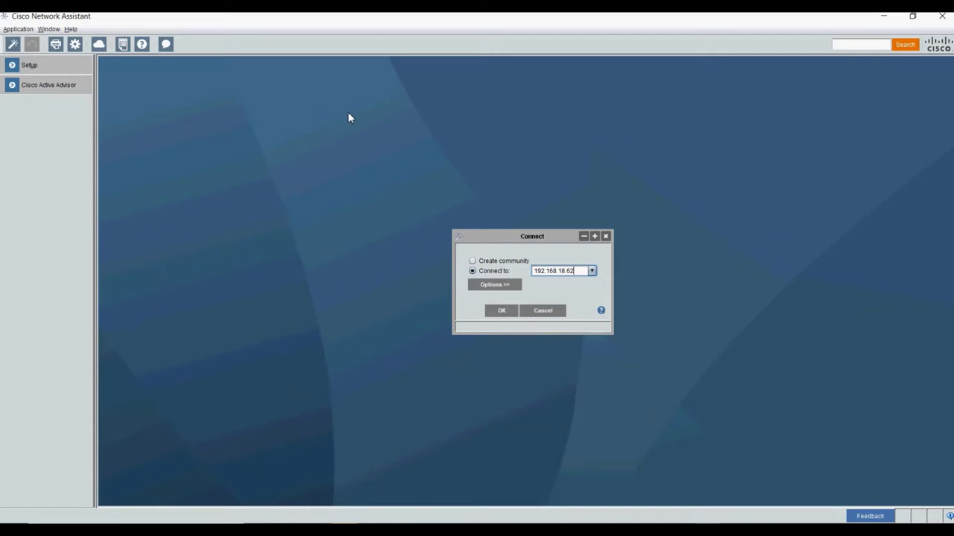
- Set the connection protocol to HTTPS on port 443 and connect to 192.168.18.62
left_click(510, 289)
left_click(570, 294)
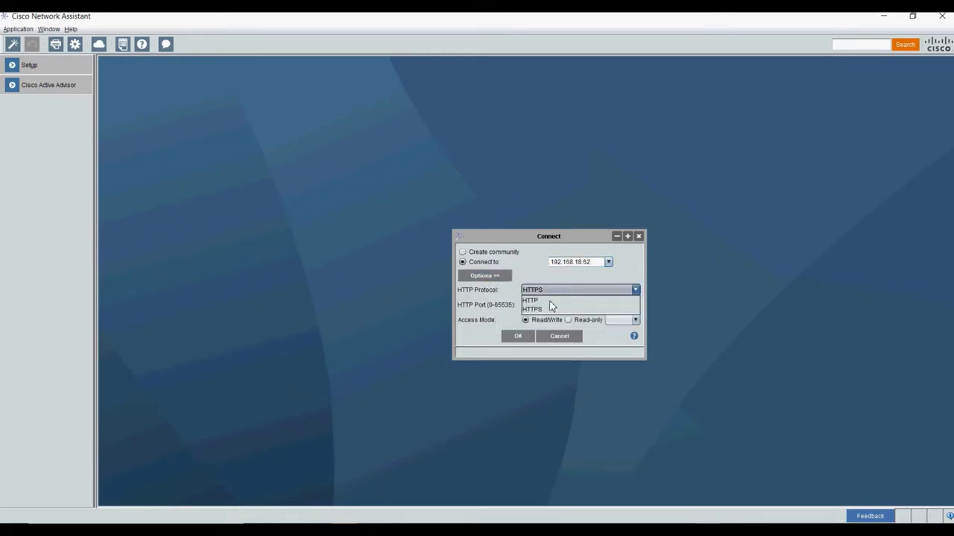
left_click(550, 300)
left_click(550, 295)
left_click(541, 310)
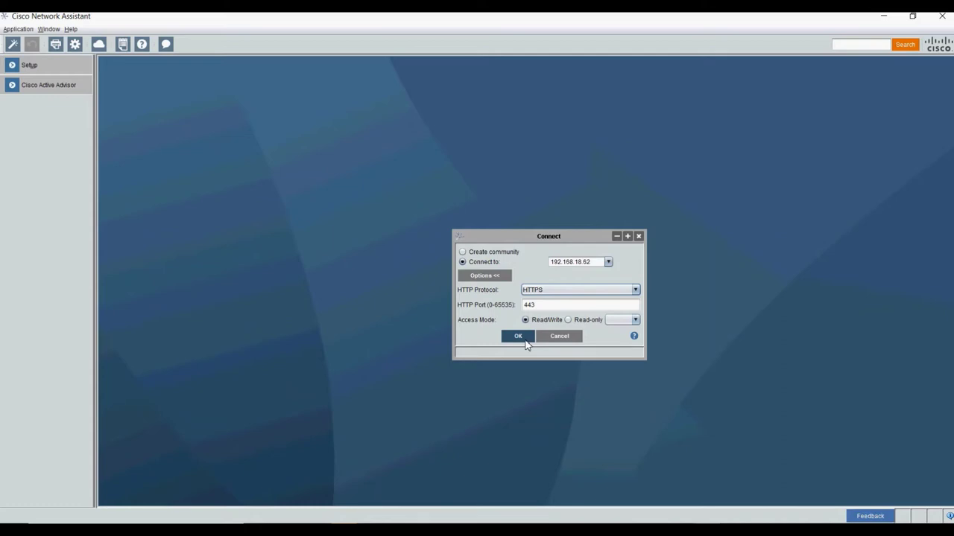
left_click(536, 292)
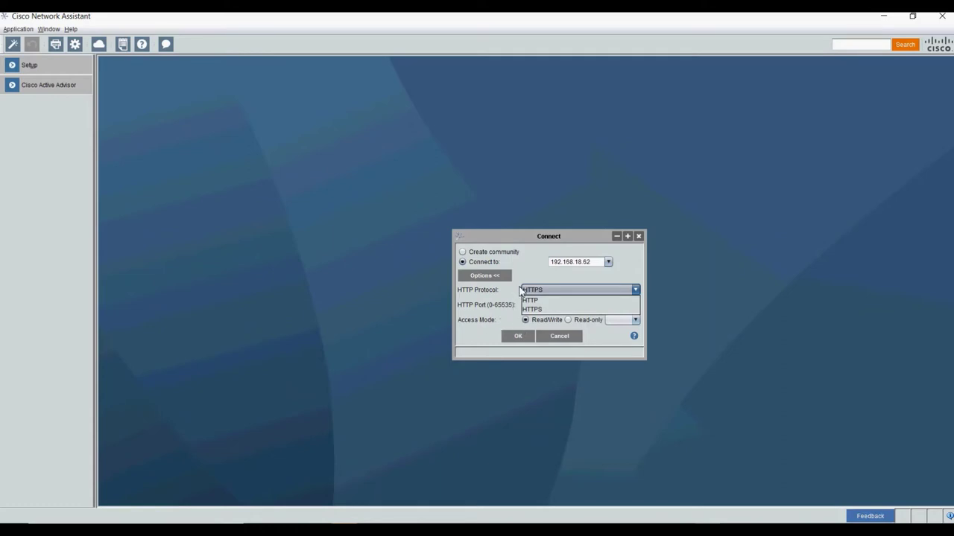
left_click(515, 302)
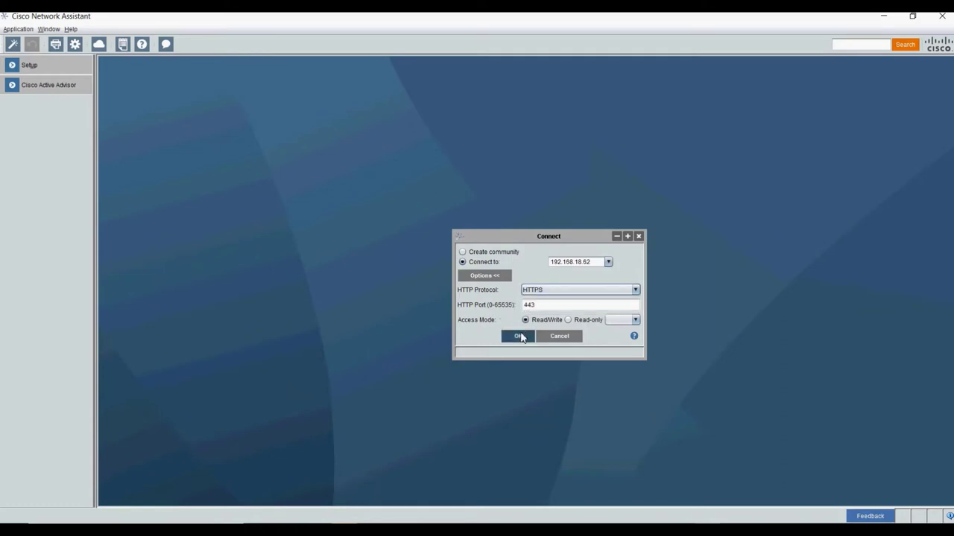
left_click(521, 337)
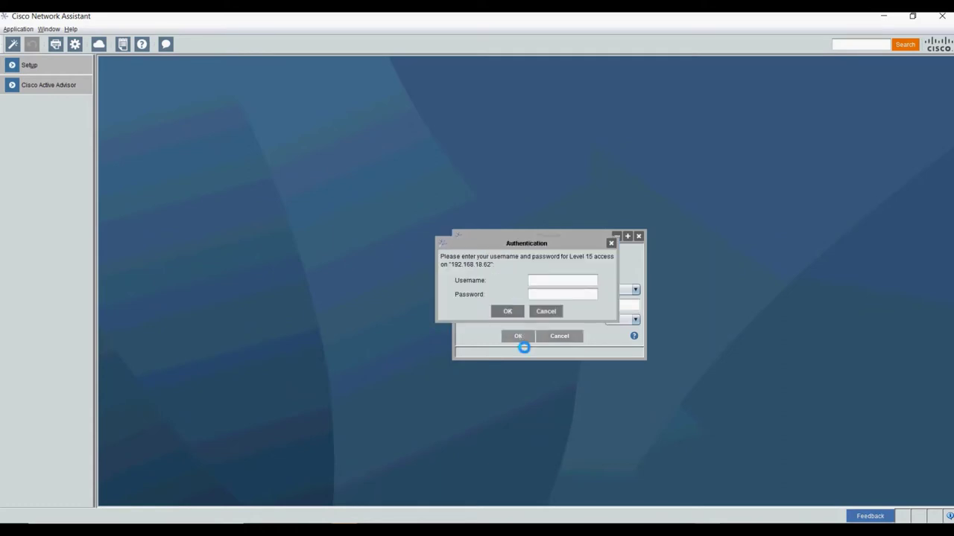
- Enter the Level 15 login username and password and submit them
left_click(542, 283)
key("Tab")
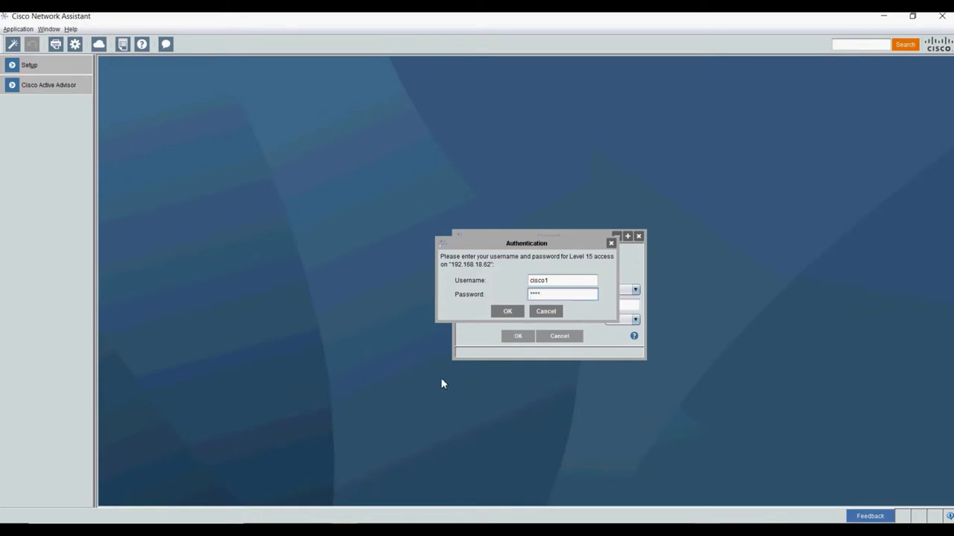
left_click(509, 312)
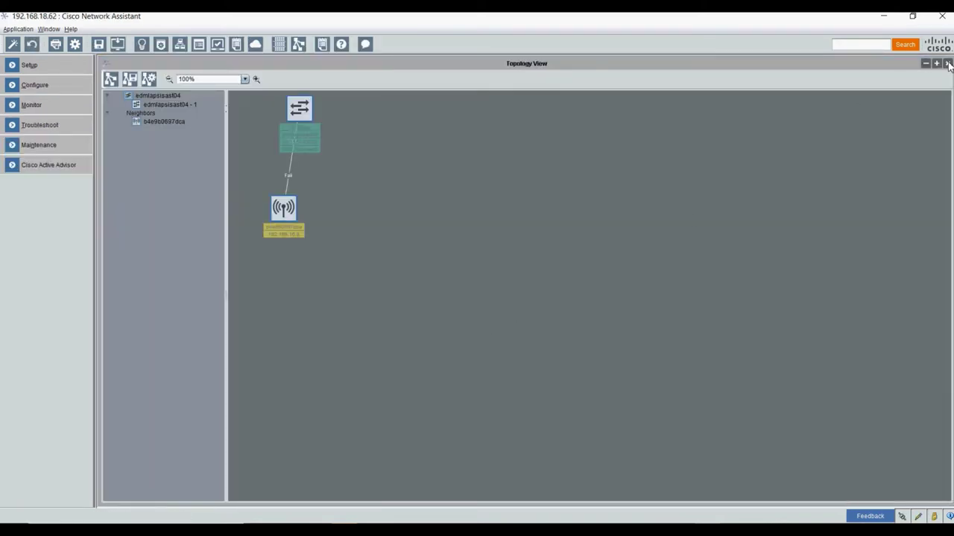
- Close the Topology and Front Panel views and expand Monitor > Reports in the navigation tree
left_click(947, 64)
left_click(948, 64)
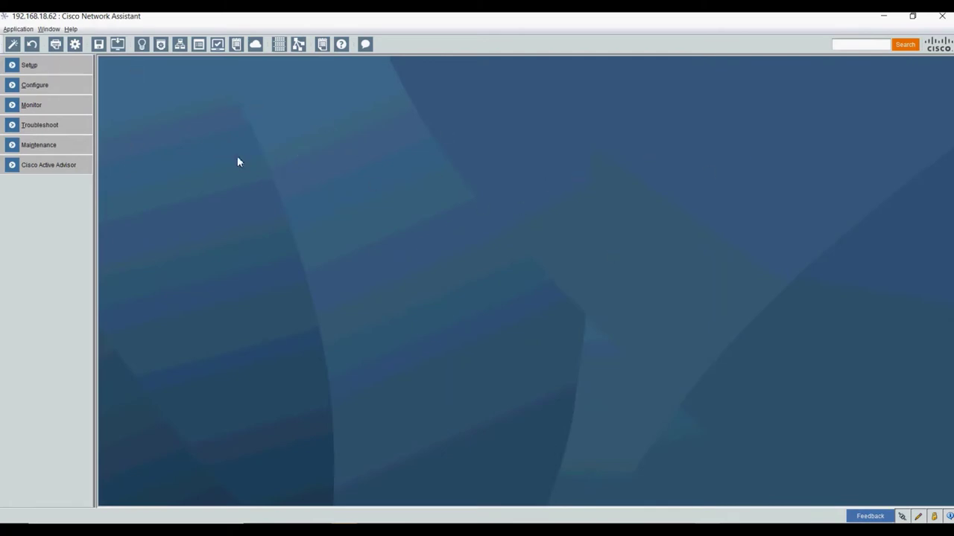
left_click(33, 67)
left_click(35, 69)
left_click(35, 87)
left_click(35, 86)
left_click(34, 108)
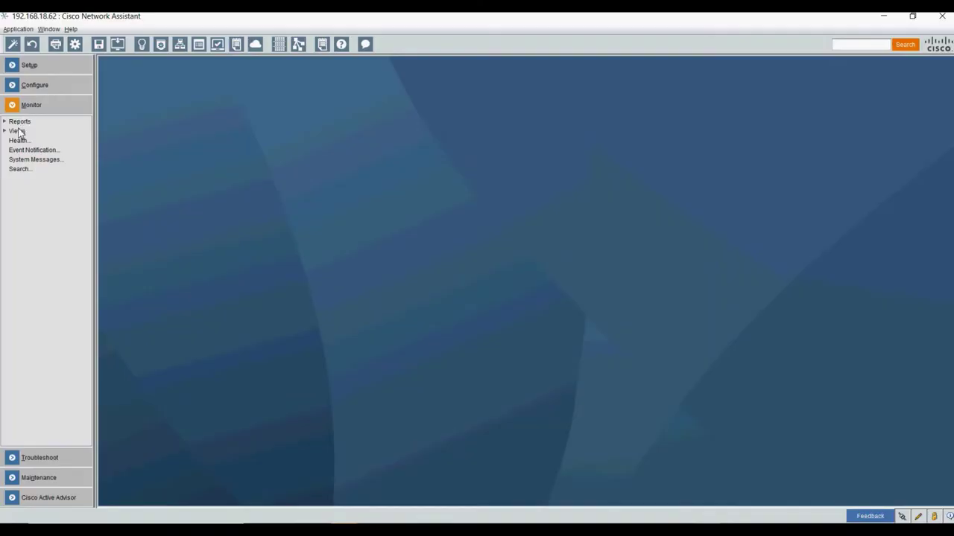
left_click(28, 109)
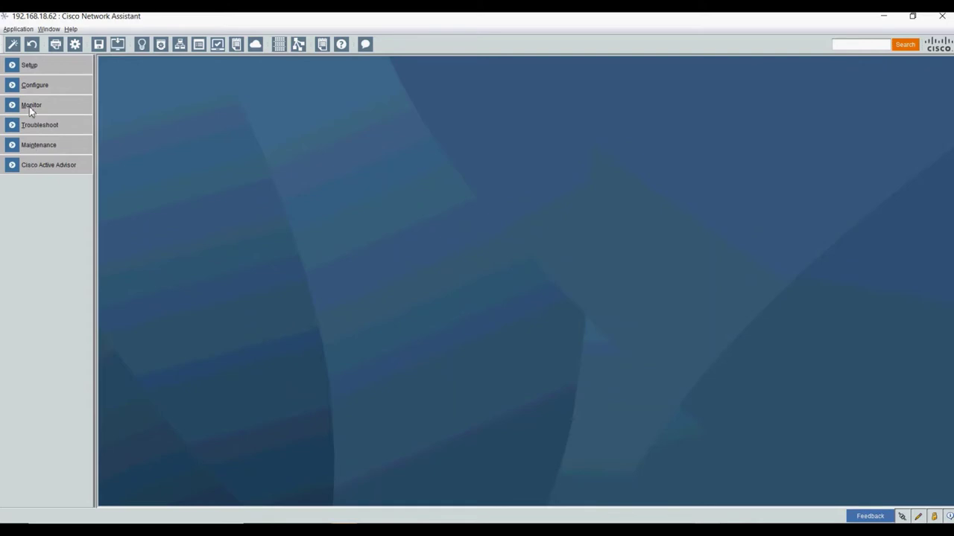
left_click(30, 110)
double_click(20, 122)
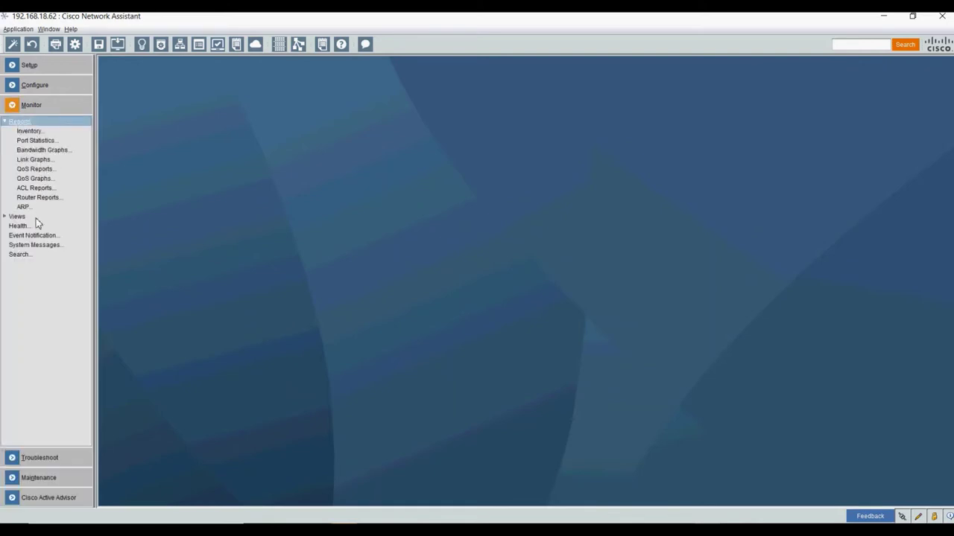
left_click(28, 131)
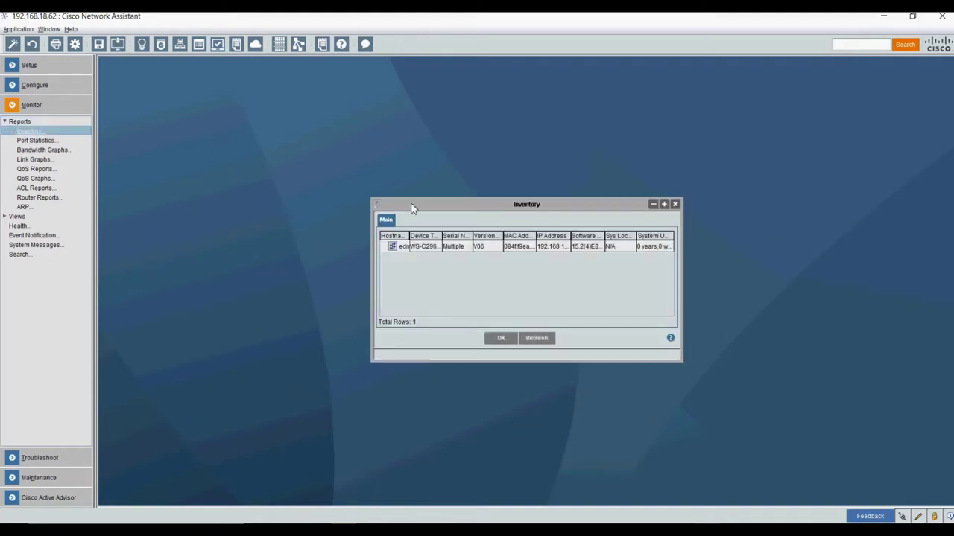
left_click(537, 248)
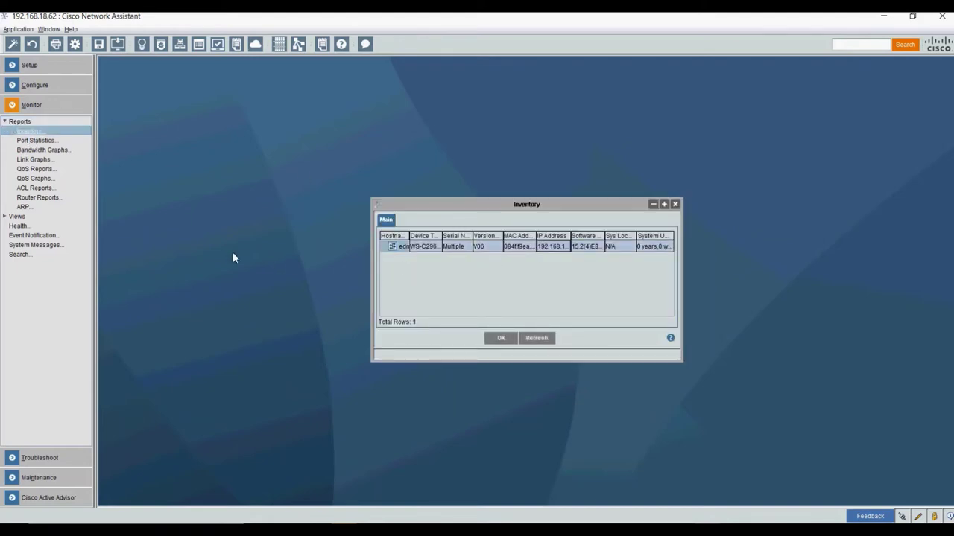
left_click_drag(686, 242, 832, 254)
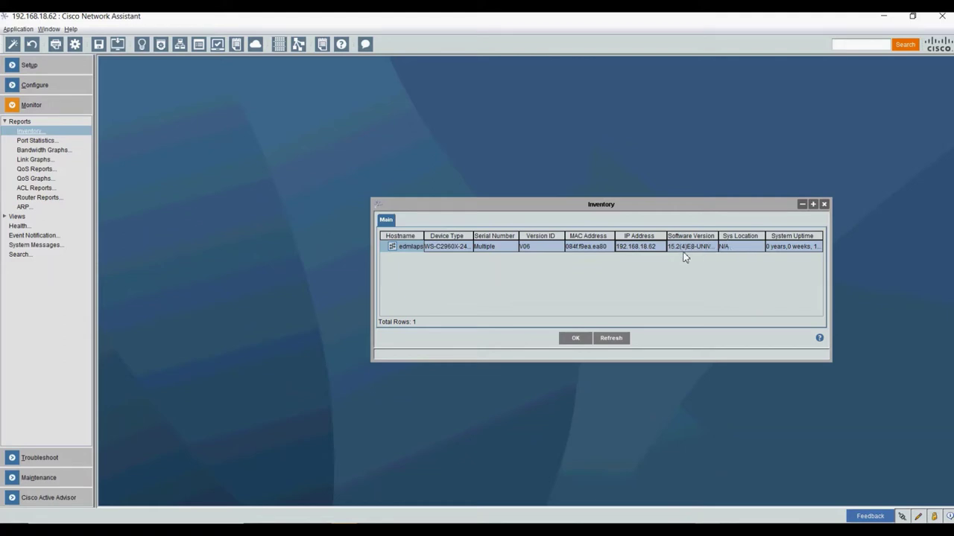
left_click(823, 205)
left_click(34, 141)
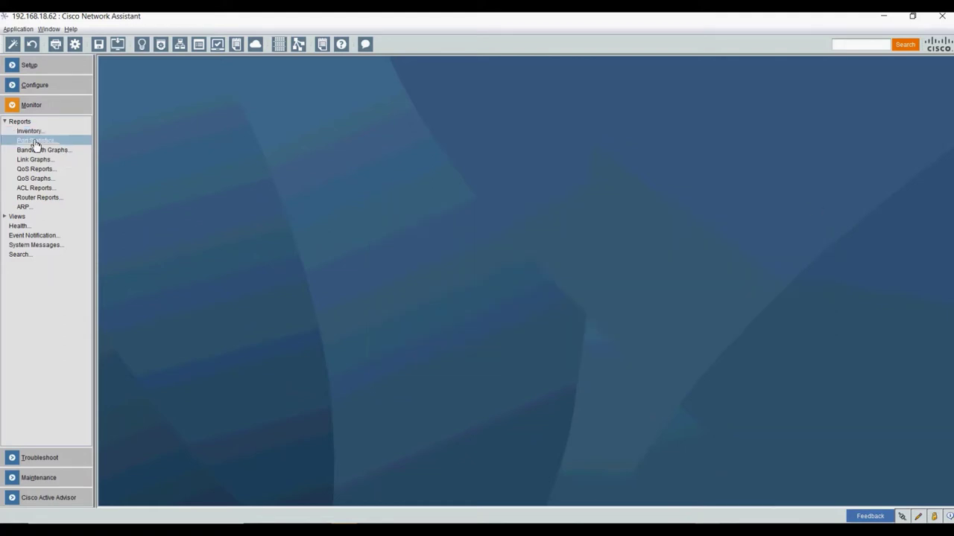
- Open the Port Statistics report enlarged, select the Gi1/0/1 row, then close it
left_click(424, 222)
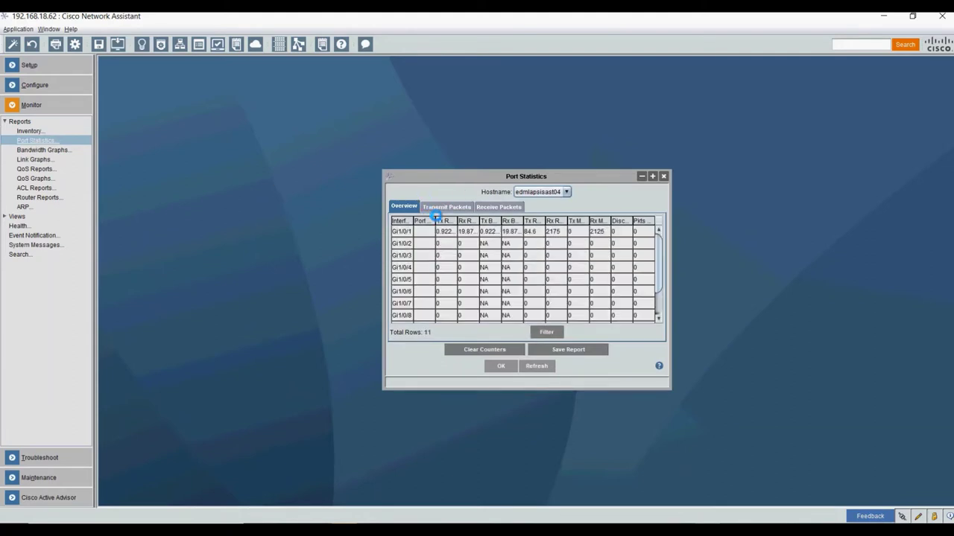
left_click_drag(381, 179, 238, 82)
left_click_drag(677, 397, 836, 465)
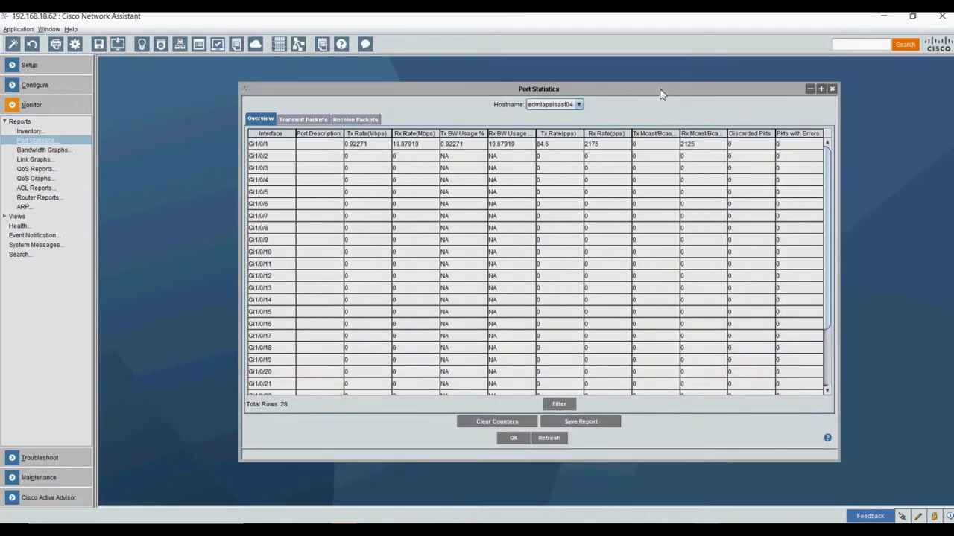
left_click(360, 146)
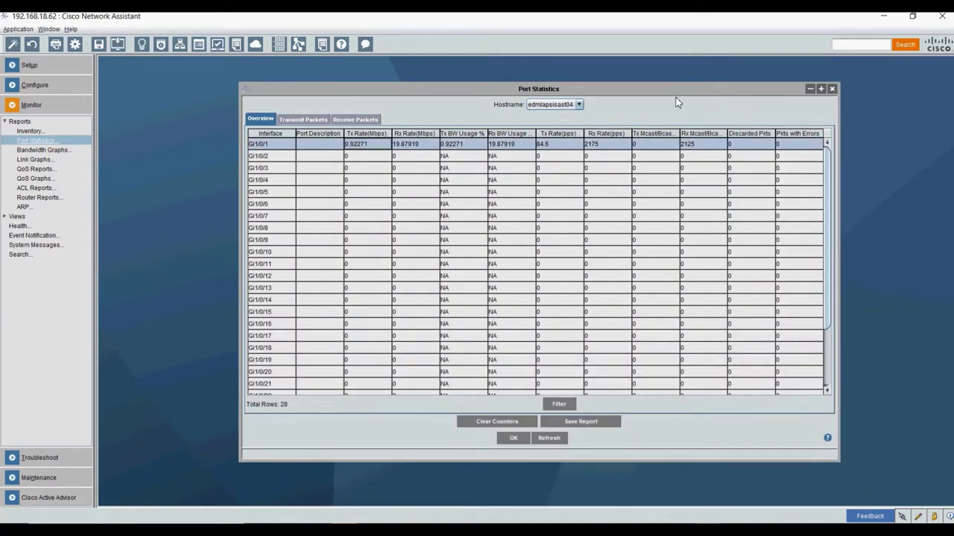
left_click(832, 89)
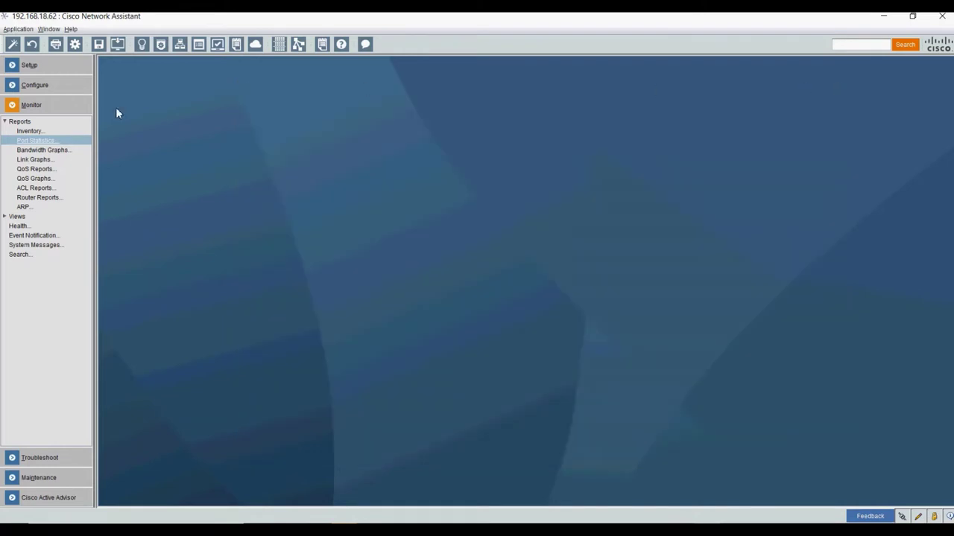
left_click(45, 152)
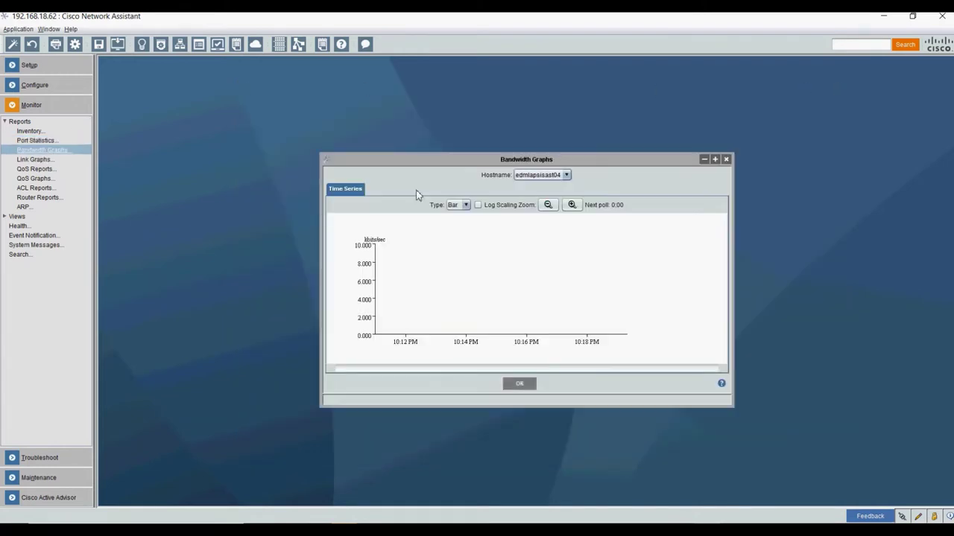
left_click(465, 205)
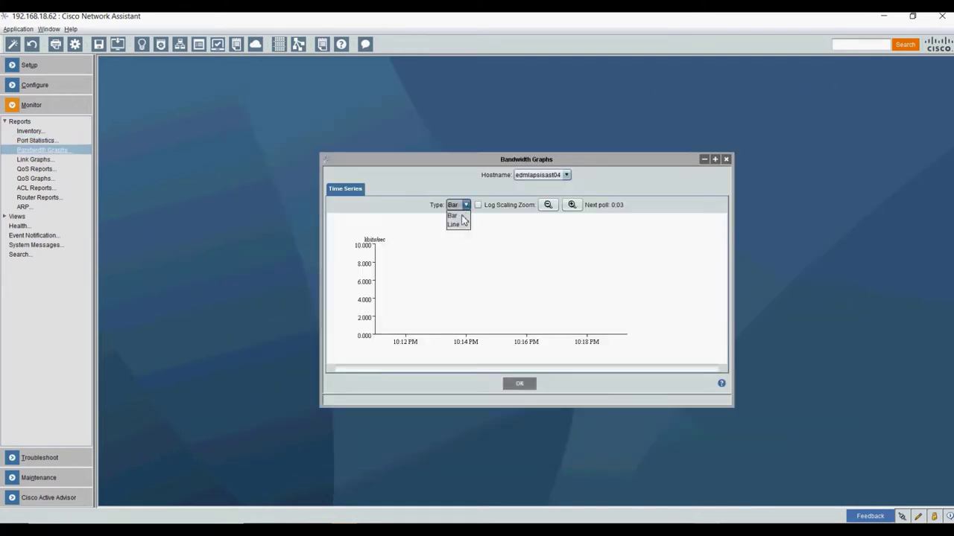
left_click(456, 215)
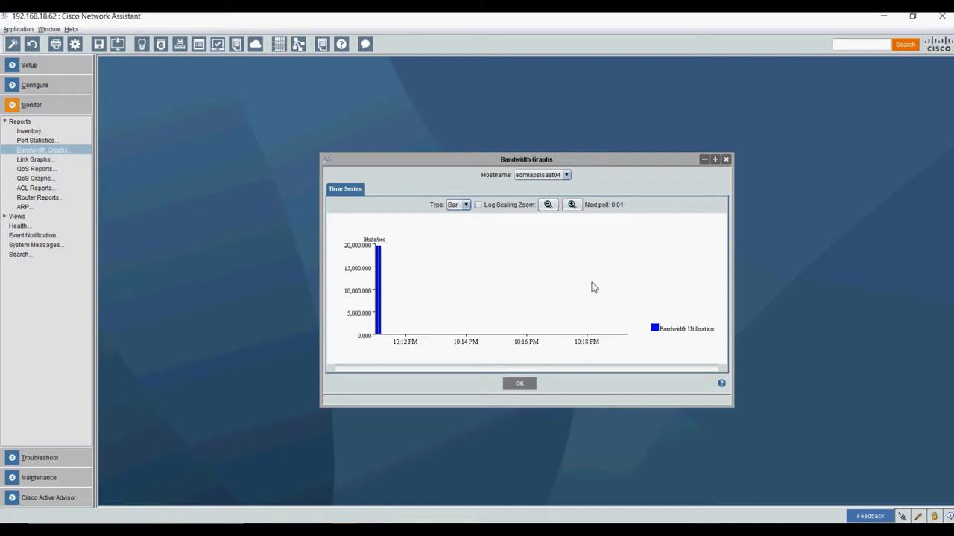
left_click(726, 159)
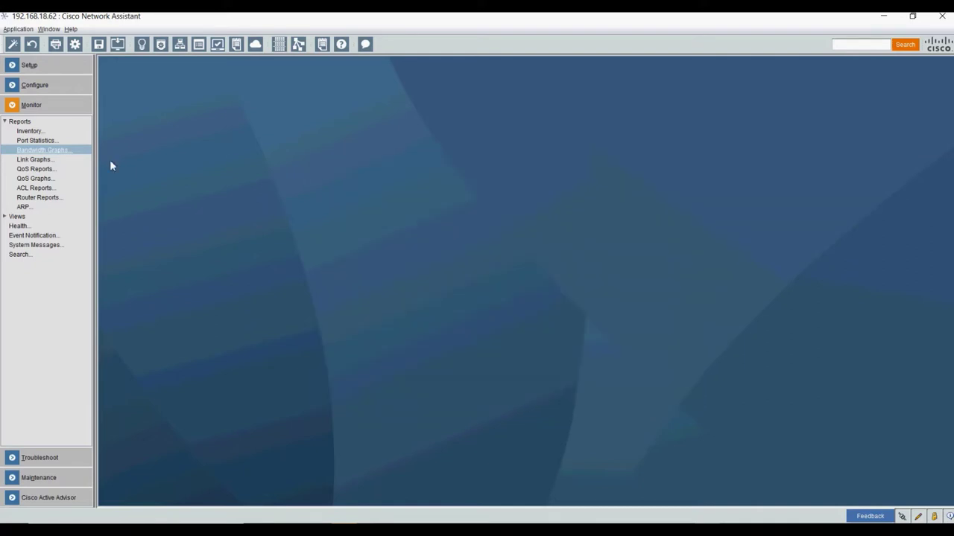
- Open the topology map and drag the switch and wireless access point apart
left_click(17, 216)
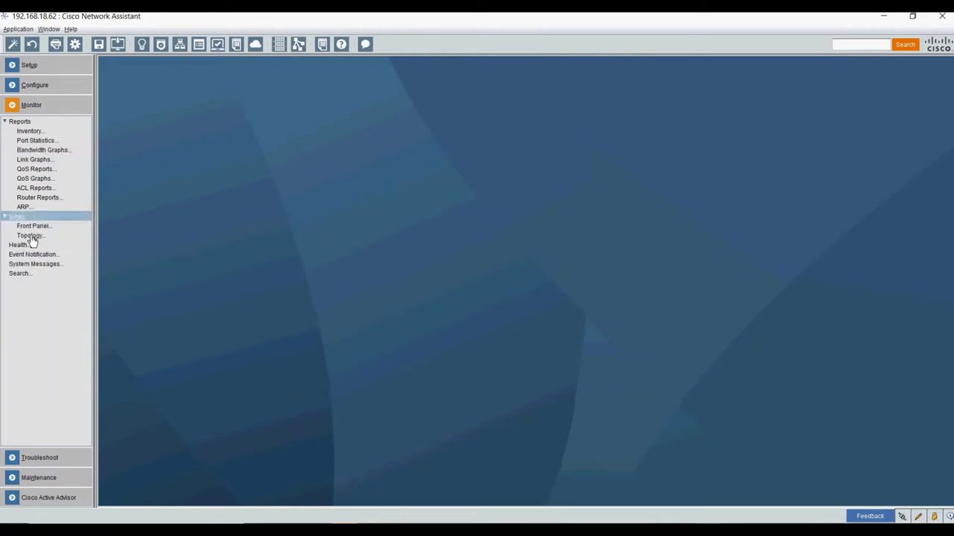
left_click(35, 237)
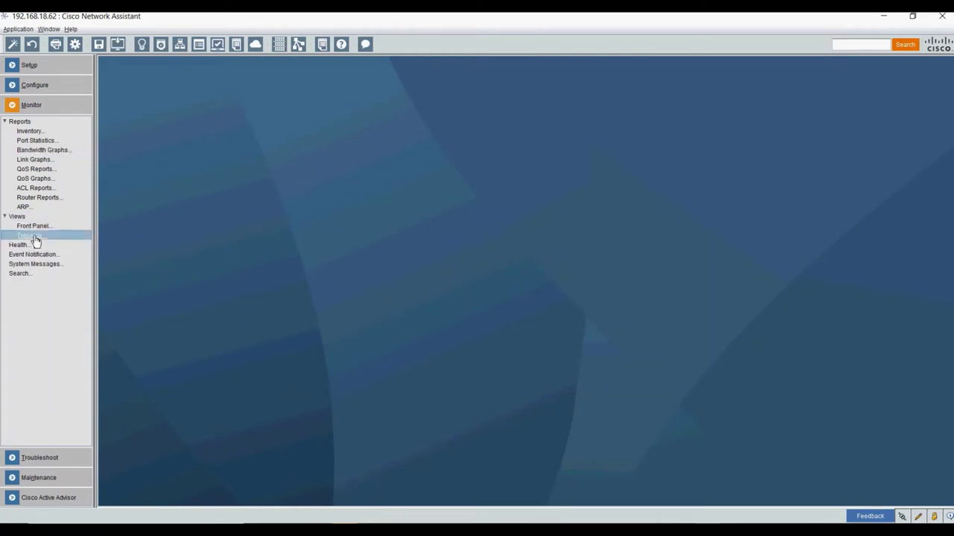
left_click(312, 109)
left_click_drag(312, 109, 315, 109)
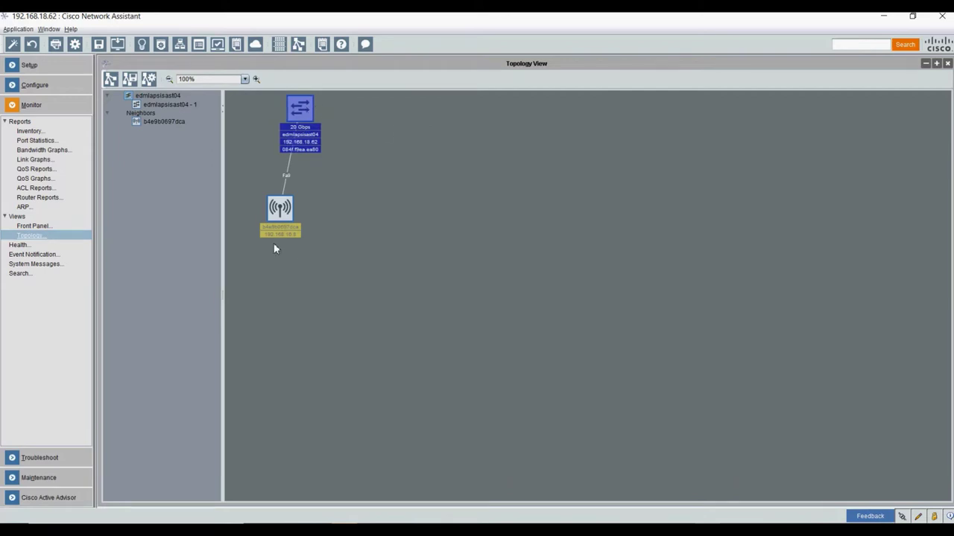
left_click_drag(280, 213, 462, 205)
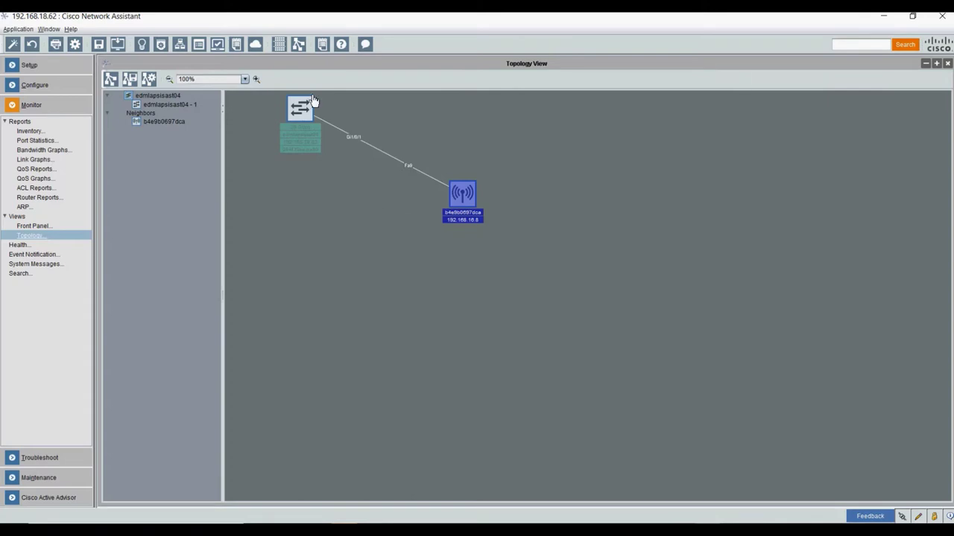
- Save the changed topology layout on closing and open the switch's Front Panel View
left_click(947, 63)
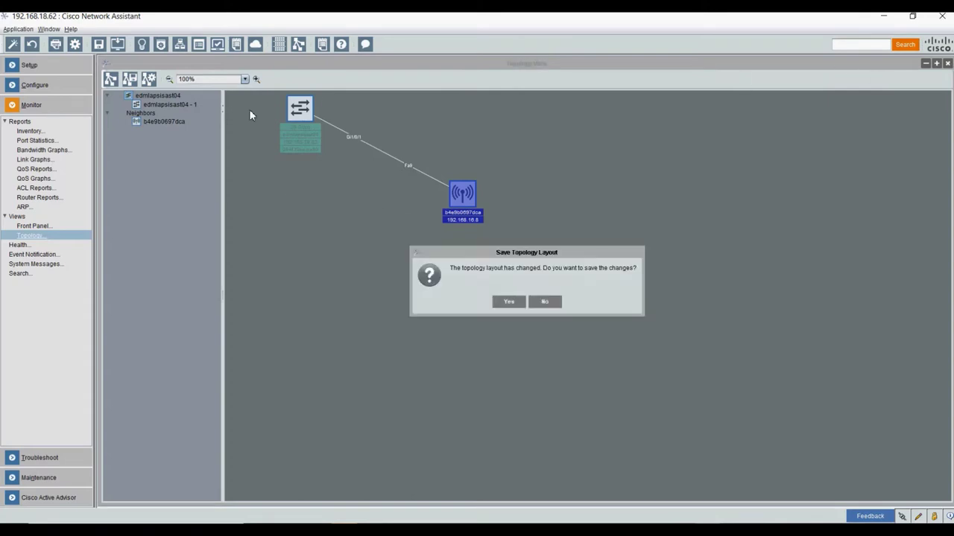
left_click(508, 301)
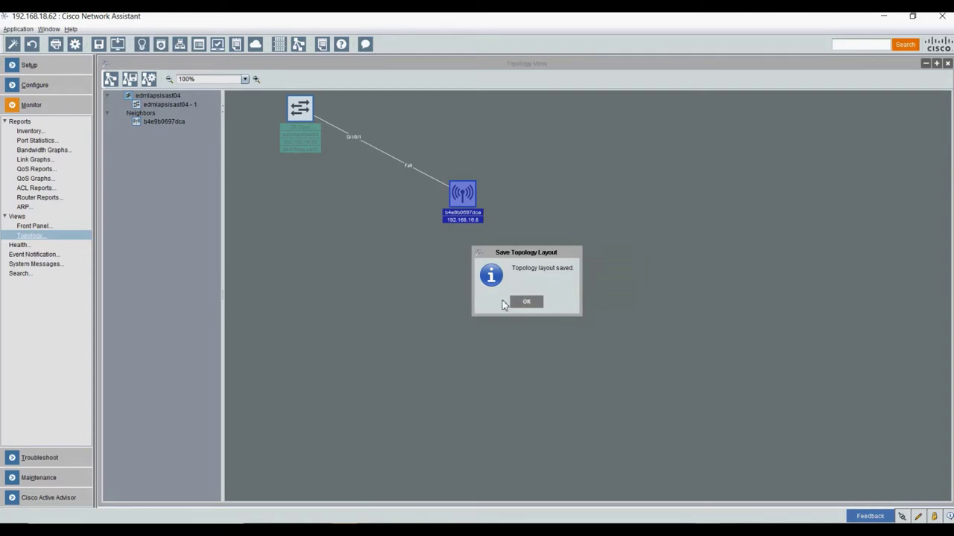
left_click(518, 303)
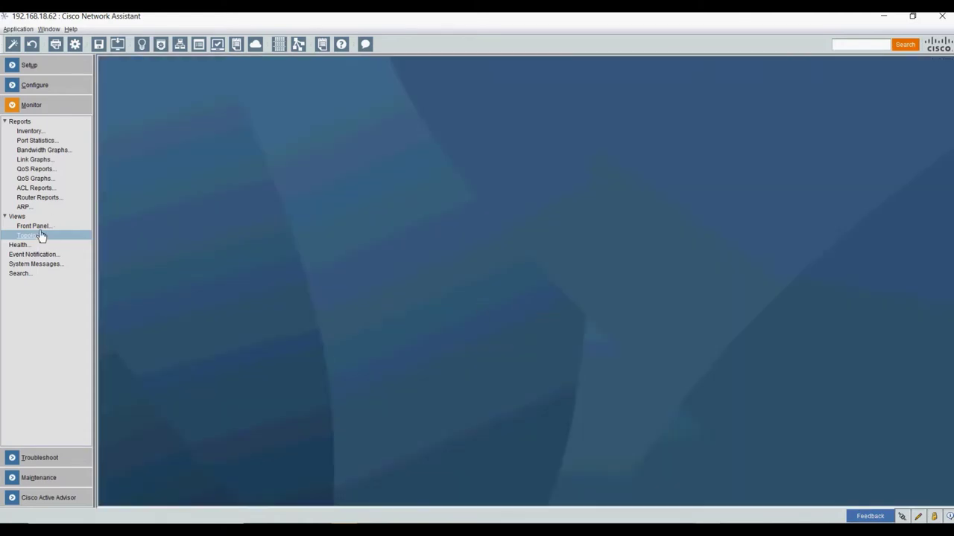
left_click(37, 228)
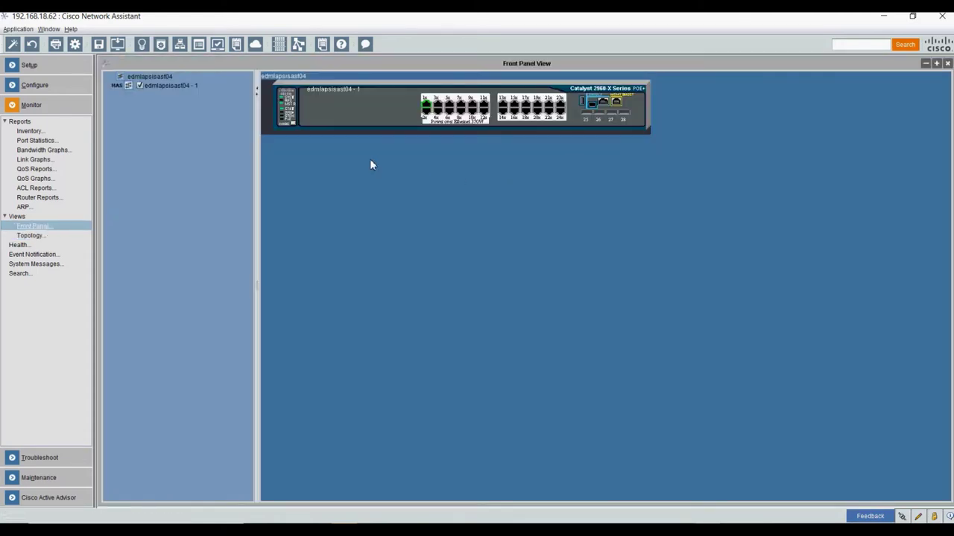
right_click(426, 108)
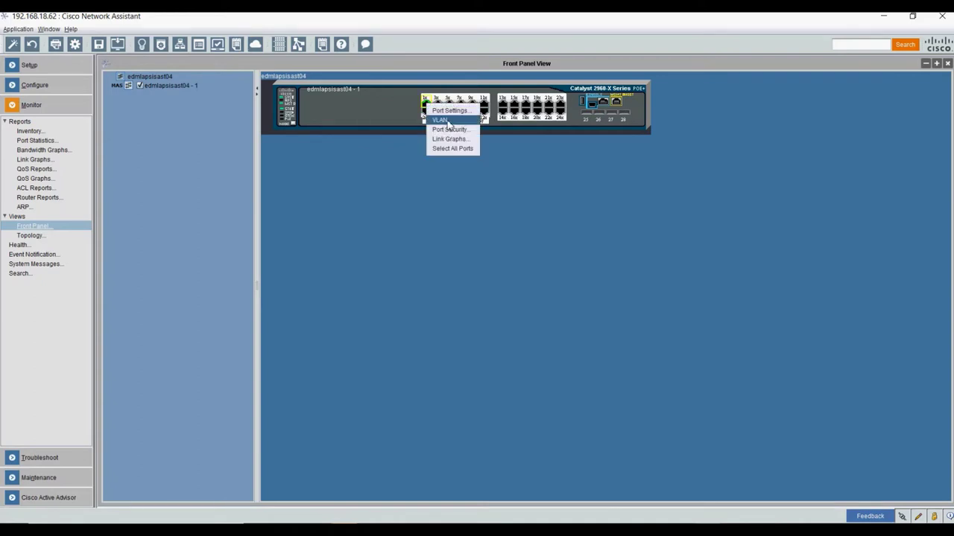
- Show Gi1/0/1's VLAN port mode (Dynamic Auto, 802.1Q trunk) and cancel out of its Port Settings
left_click(448, 121)
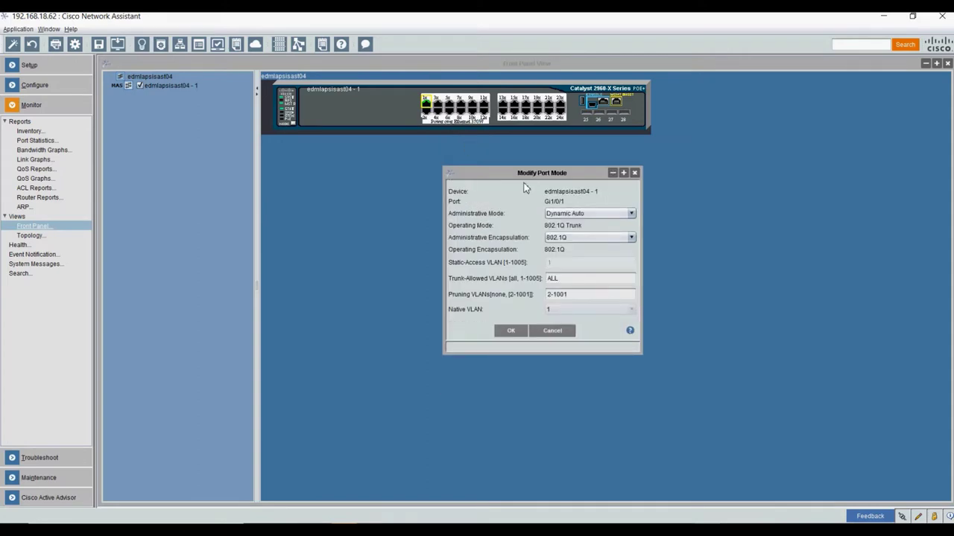
right_click(432, 105)
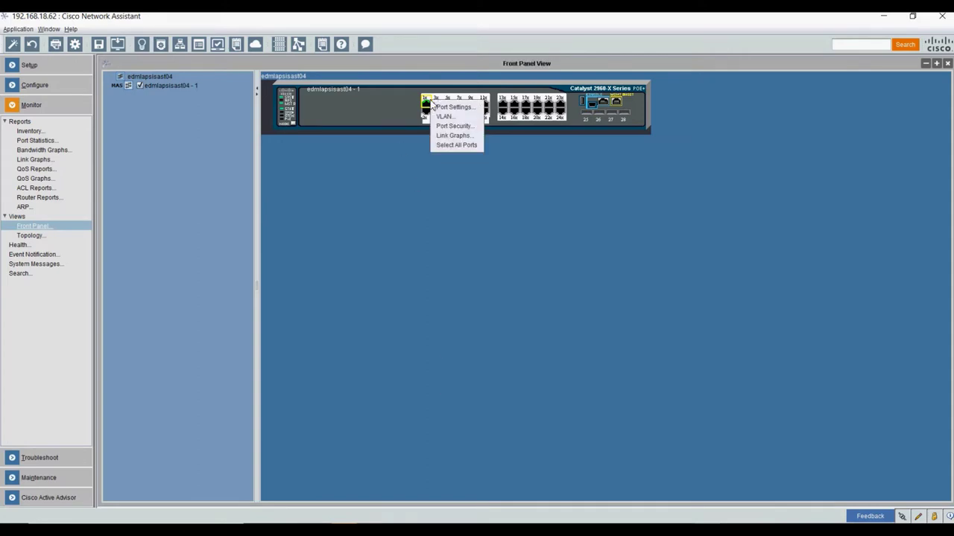
left_click(451, 107)
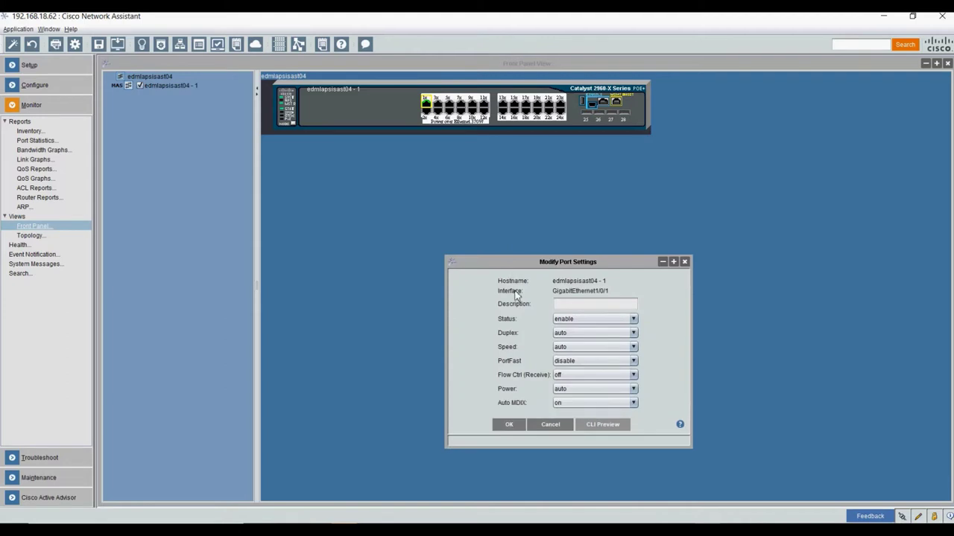
left_click(580, 304)
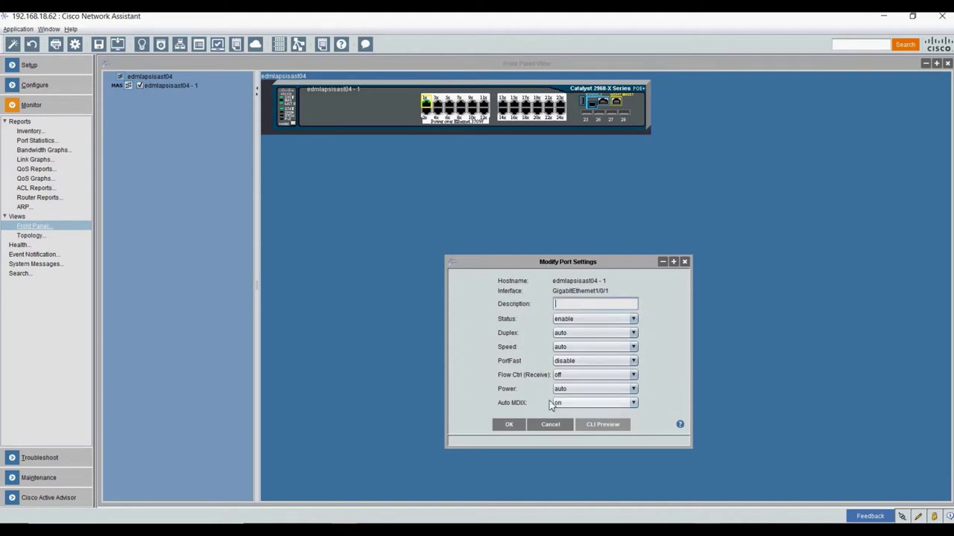
left_click(555, 426)
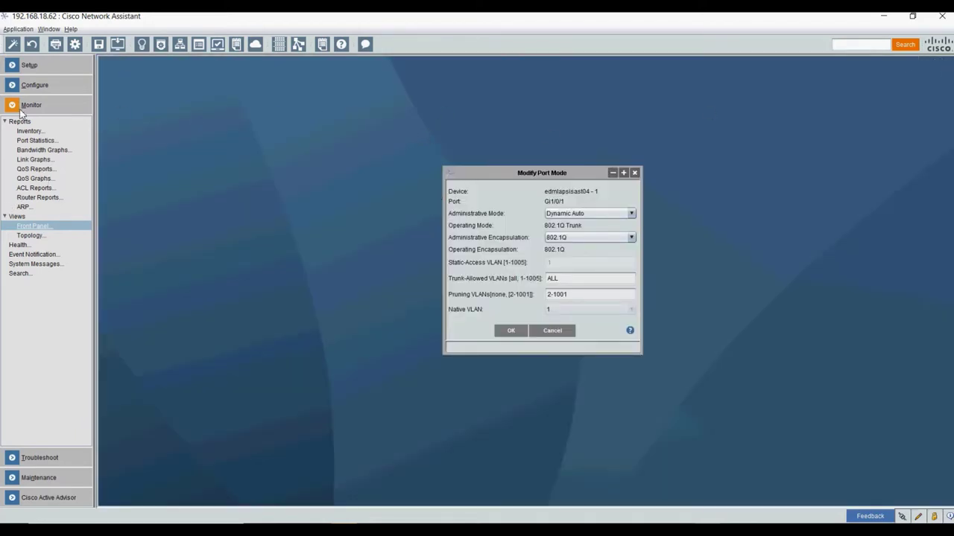
- Open Configure > Switching > VLANs and show the list of configured VLANs
left_click(31, 85)
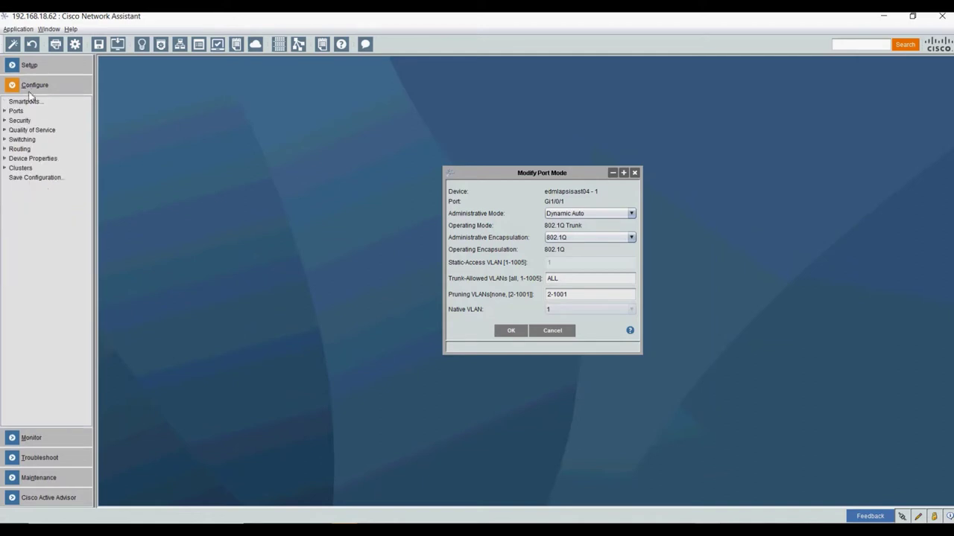
left_click(27, 140)
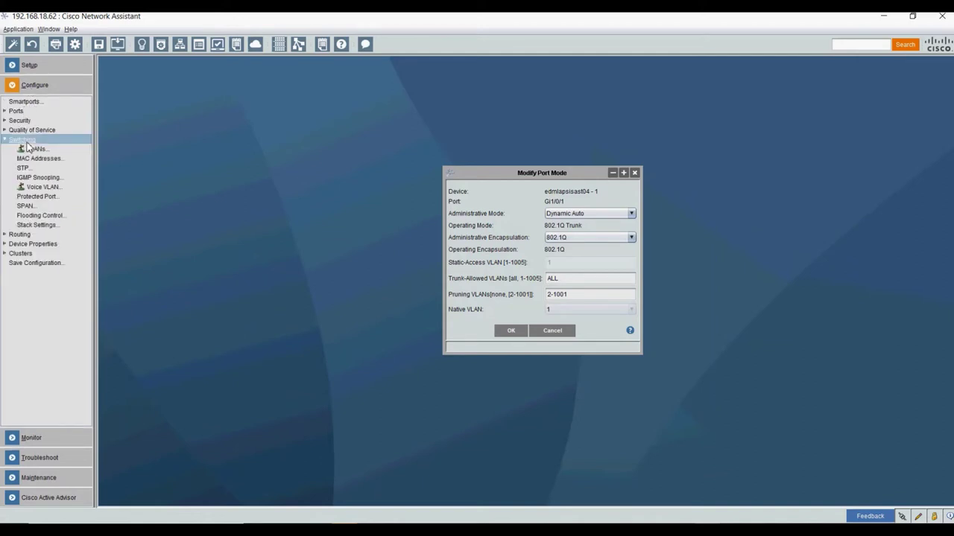
left_click(634, 173)
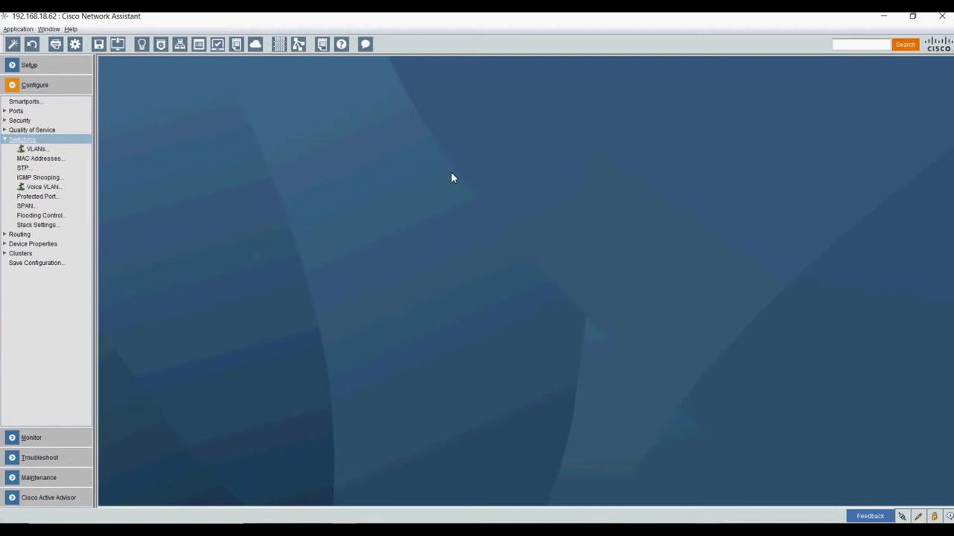
left_click(45, 151)
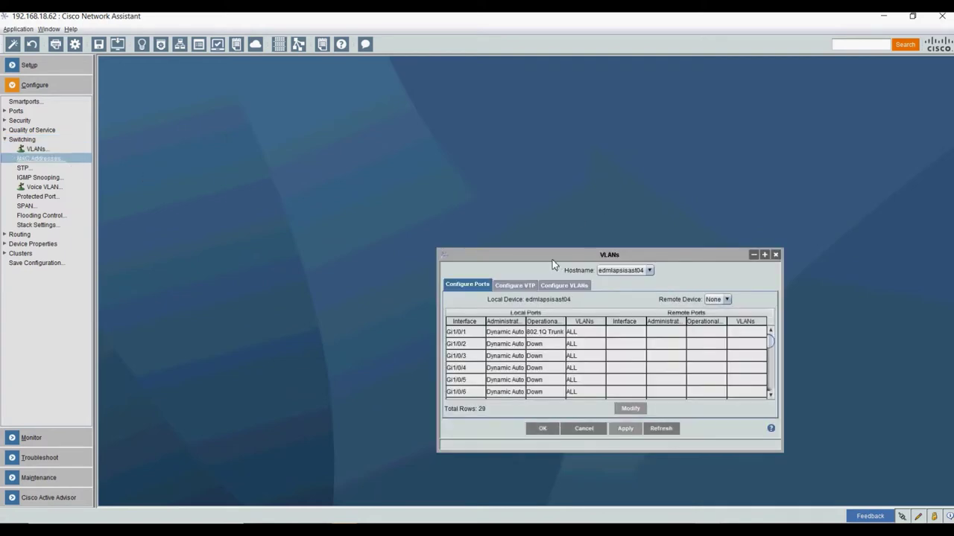
left_click_drag(552, 260, 497, 175)
left_click(509, 199)
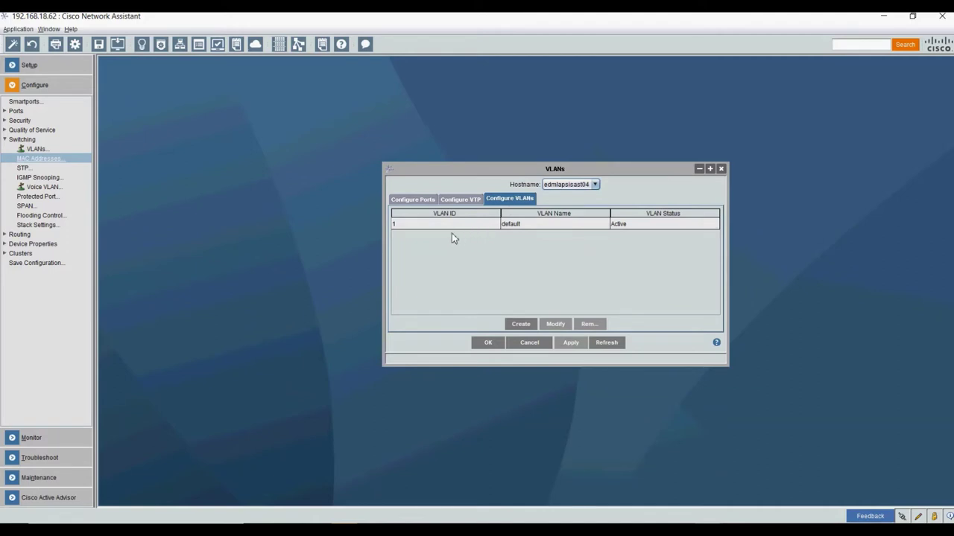
left_click(535, 226)
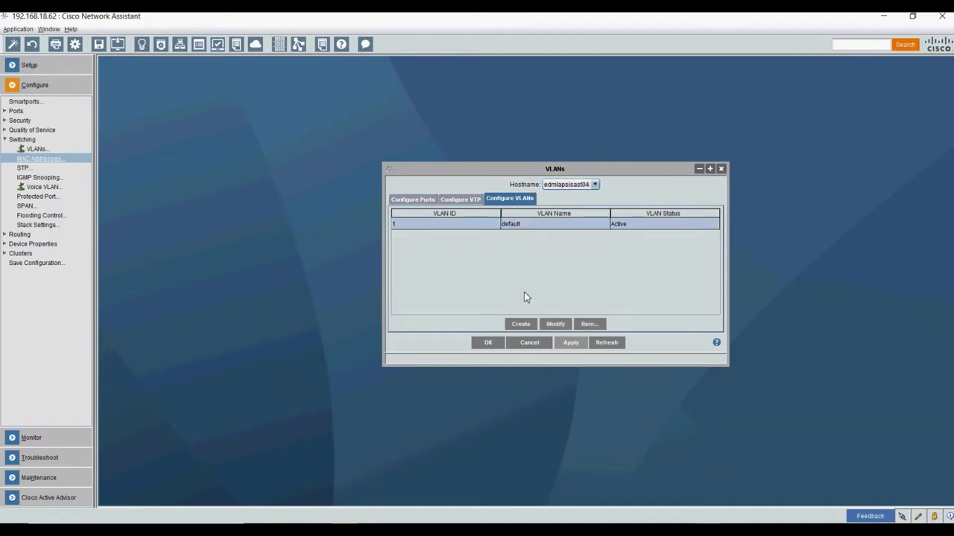
- Create VLAN 4 named 'Wifi' with status Active
left_click(521, 323)
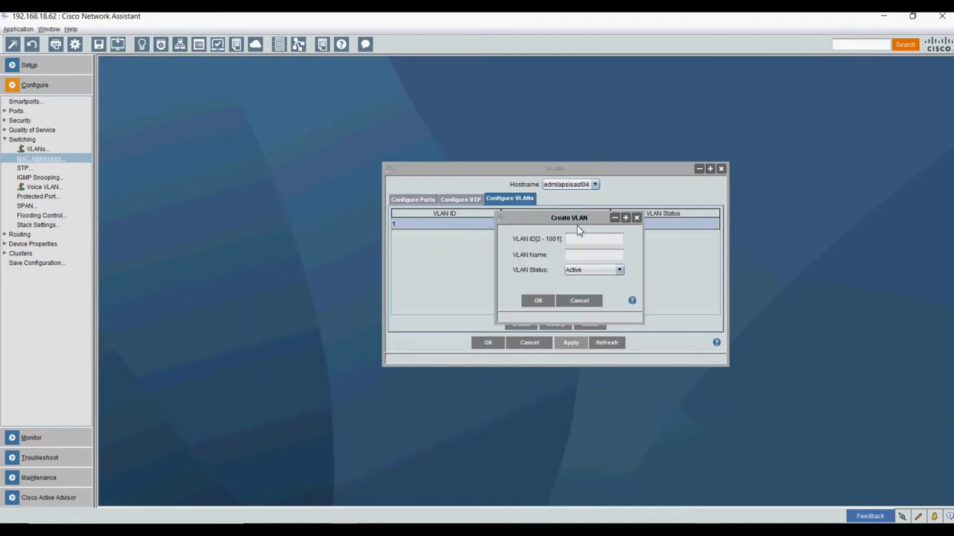
left_click(588, 240)
type("4")
key("Tab")
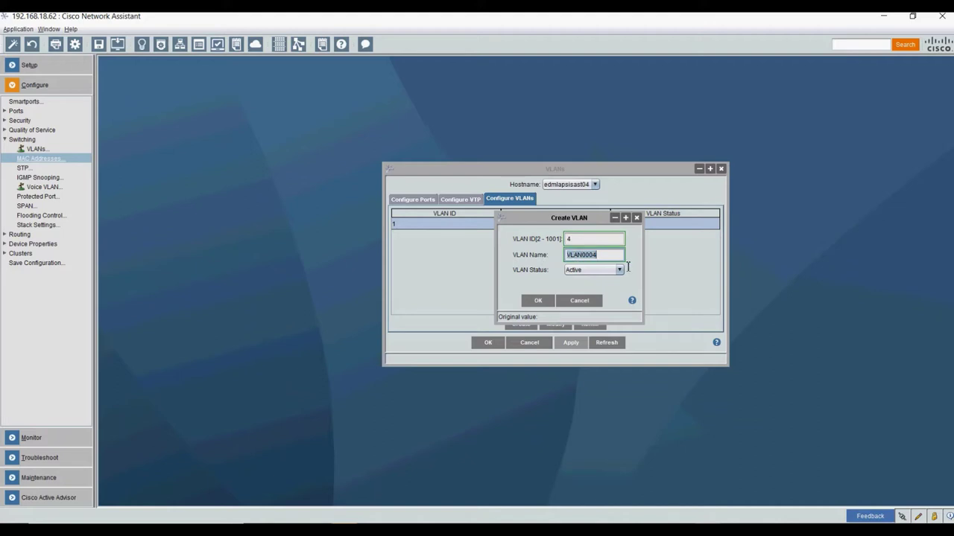
type("Wifi")
left_click(595, 271)
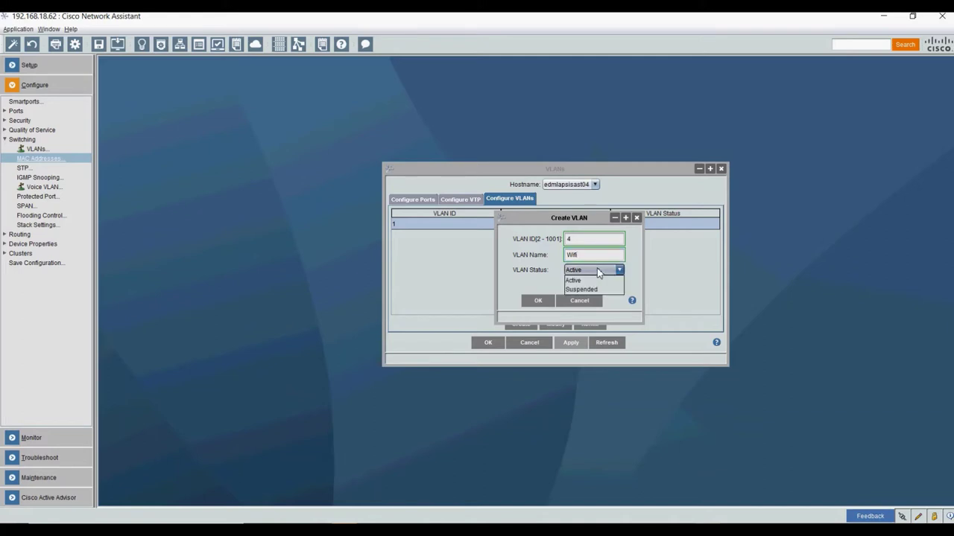
left_click(589, 280)
left_click(538, 300)
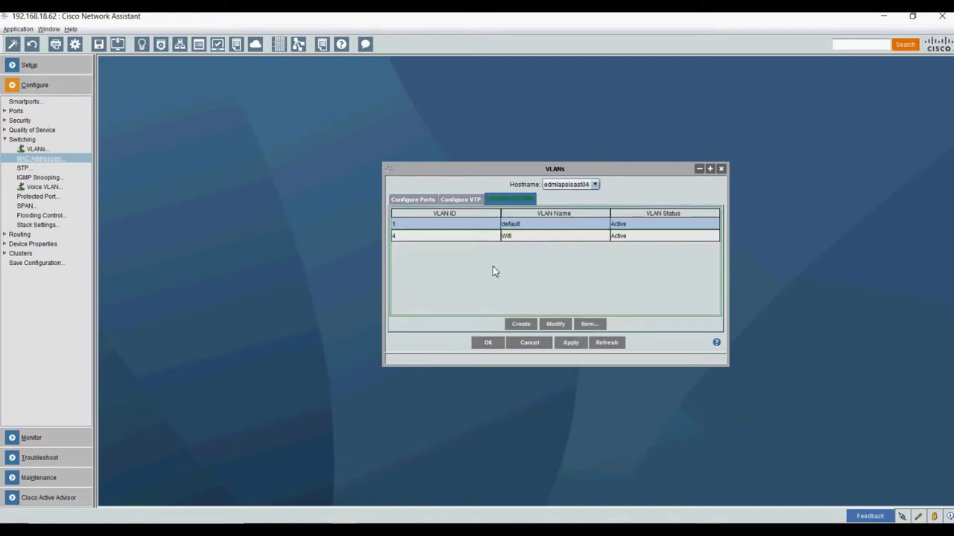
left_click(521, 325)
- Add VLAN 20 named 'VozIP' to the VLAN table
left_click(598, 239)
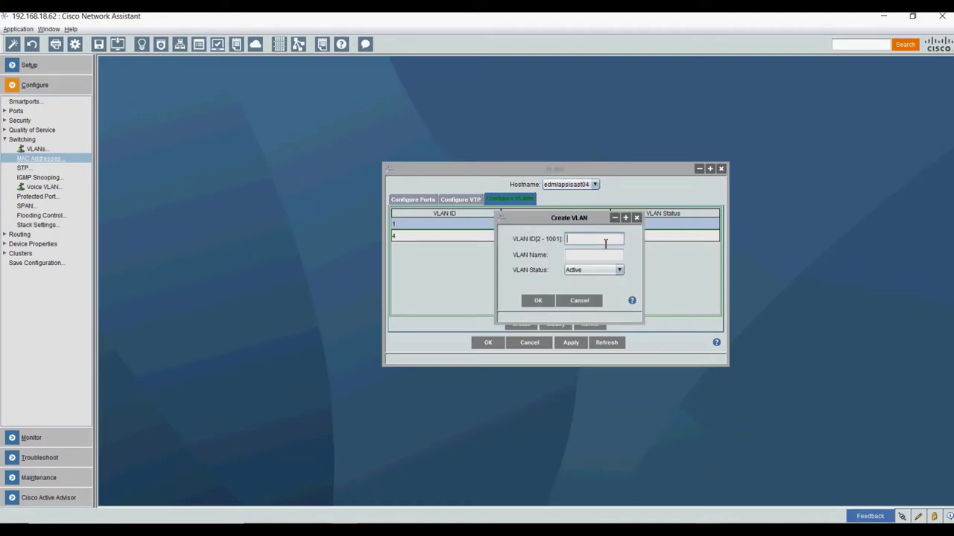
type("20")
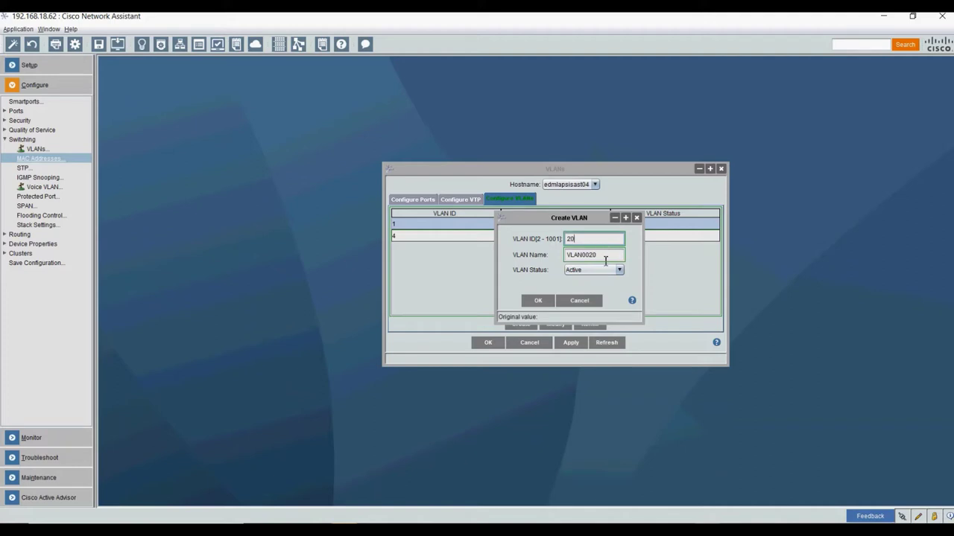
key("Tab")
type("Voz")
left_click(537, 302)
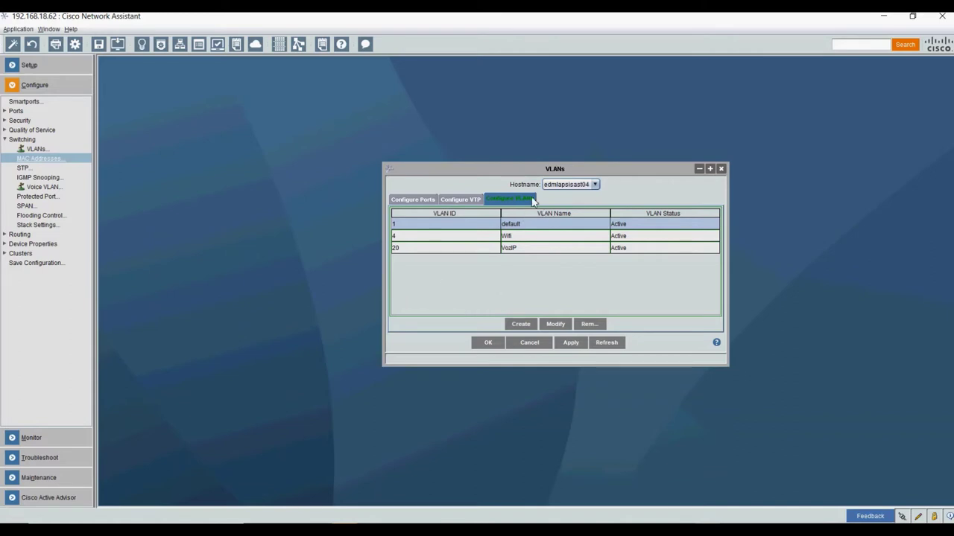
- Review the VTP settings and VLAN 1, then apply the new VLANs to the switch
left_click(451, 201)
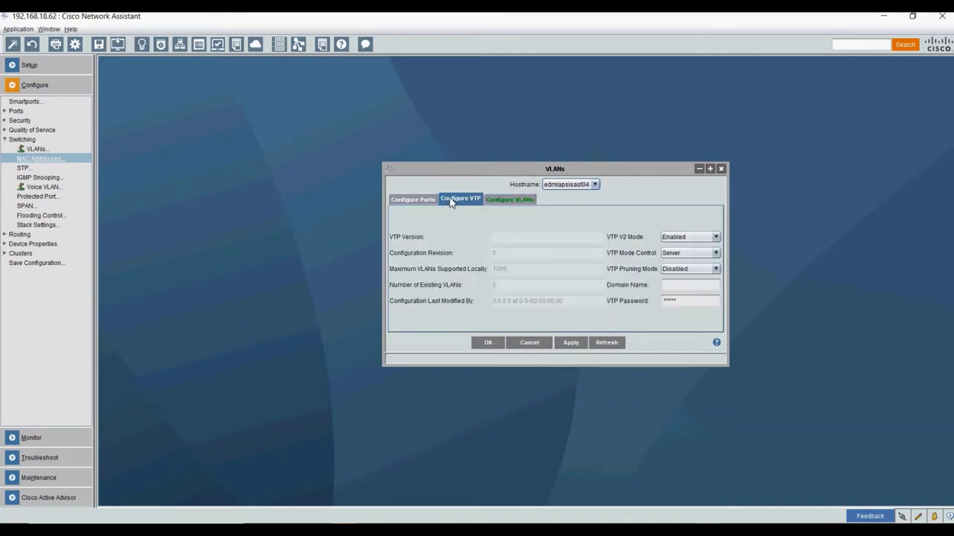
left_click(408, 199)
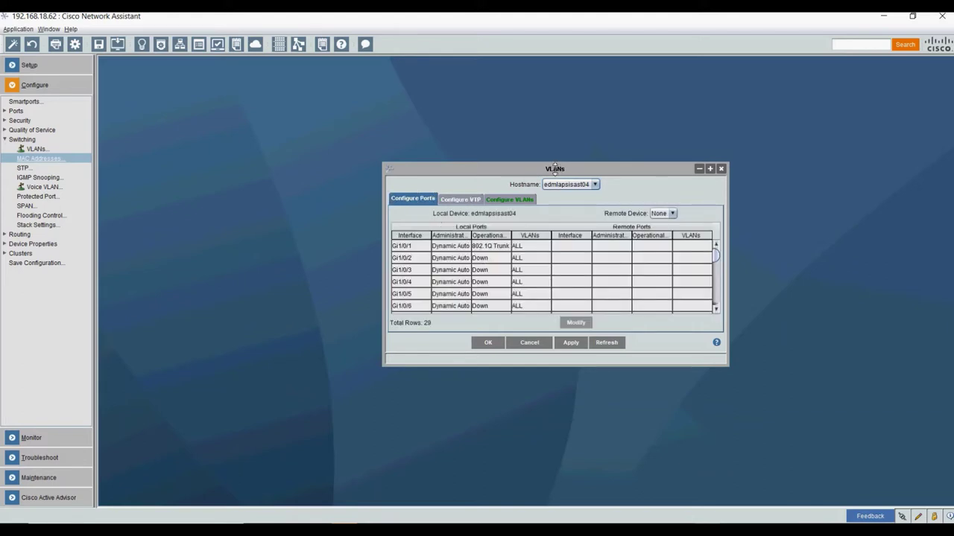
left_click_drag(554, 164, 555, 102)
left_click(501, 140)
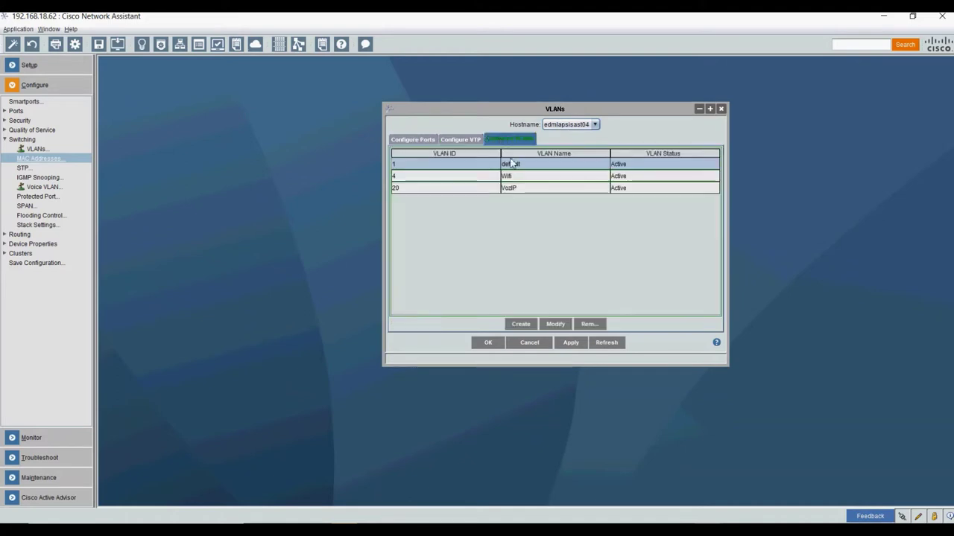
left_click(559, 328)
left_click(552, 272)
left_click(570, 343)
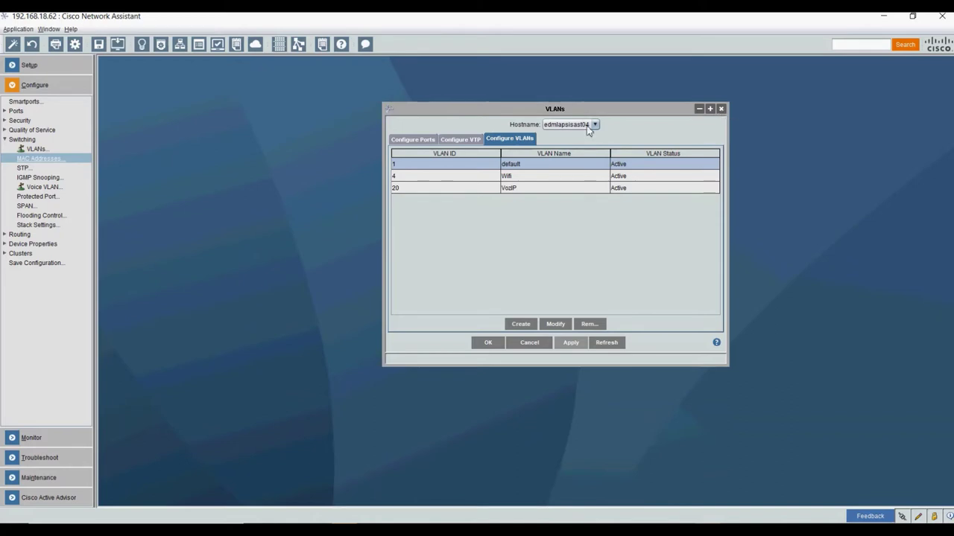
- Show the port list Gi1/0/1–Gi1/0/19 in an enlarged, repositioned VLANs window
left_click(407, 142)
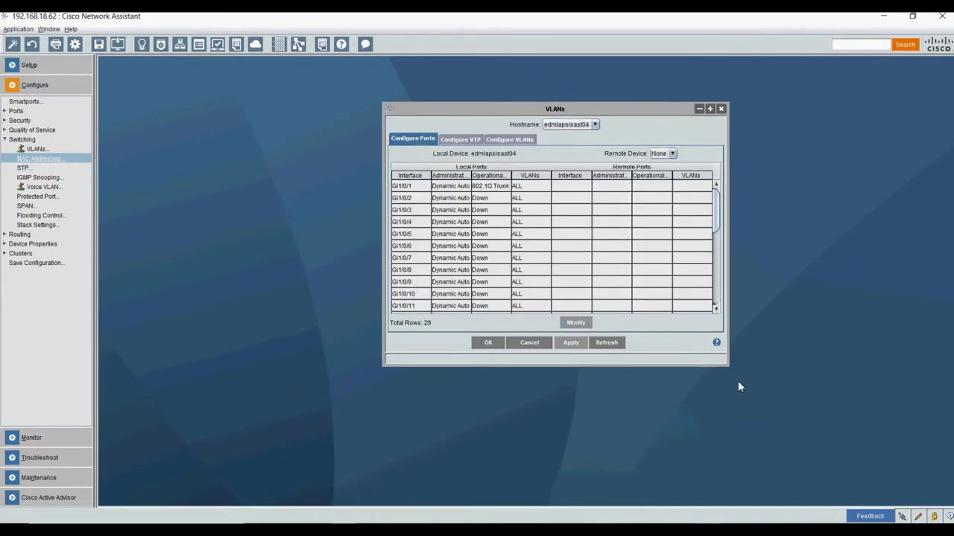
left_click_drag(726, 371, 726, 462)
left_click_drag(551, 110, 524, 75)
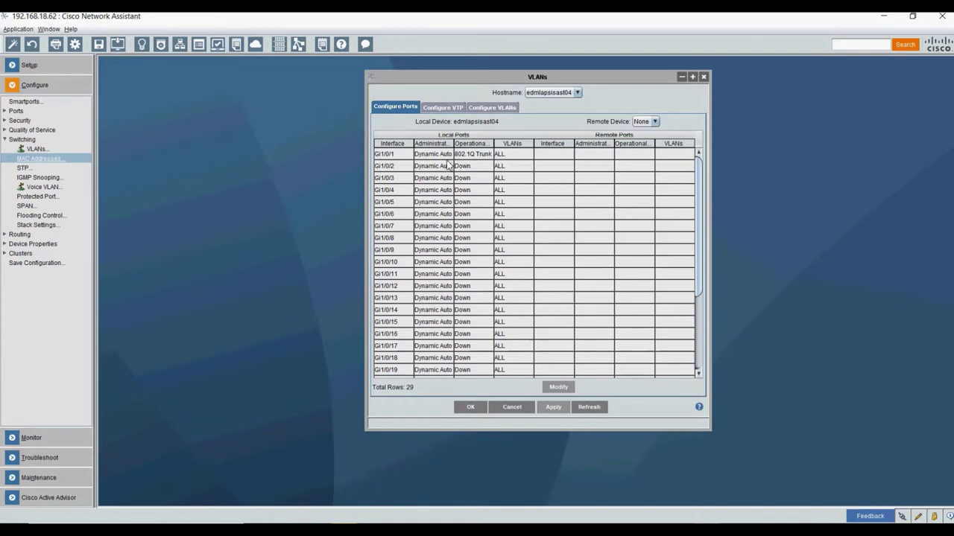
- Make port Gi1/0/2 a Static Access port in VLAN 20, then select Gi1/0/3
left_click(517, 156)
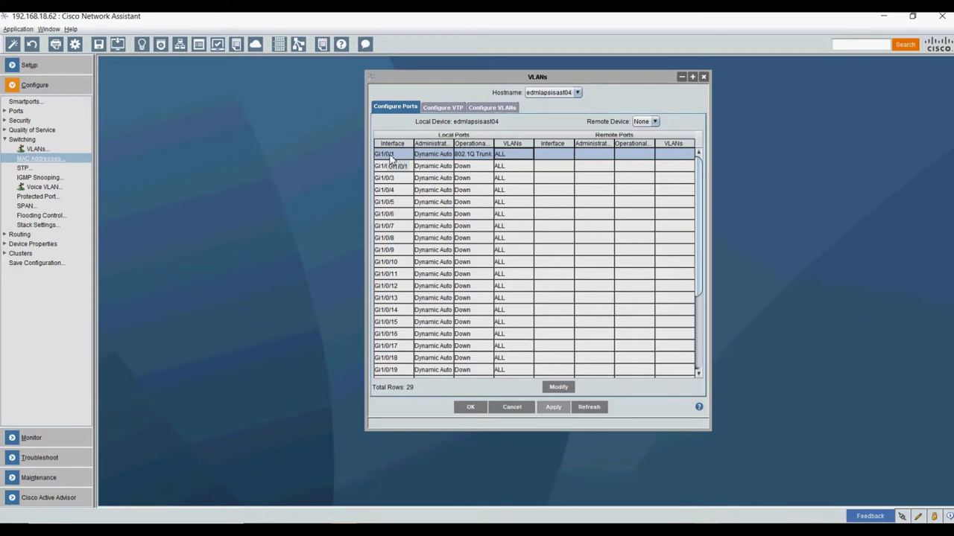
scroll(401, 283, "down", 4)
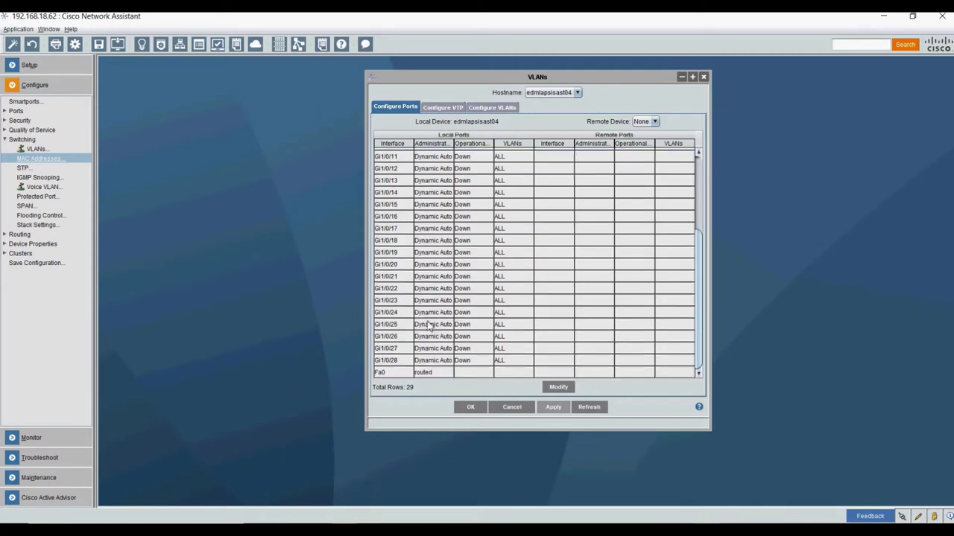
scroll(429, 326, "up", 4)
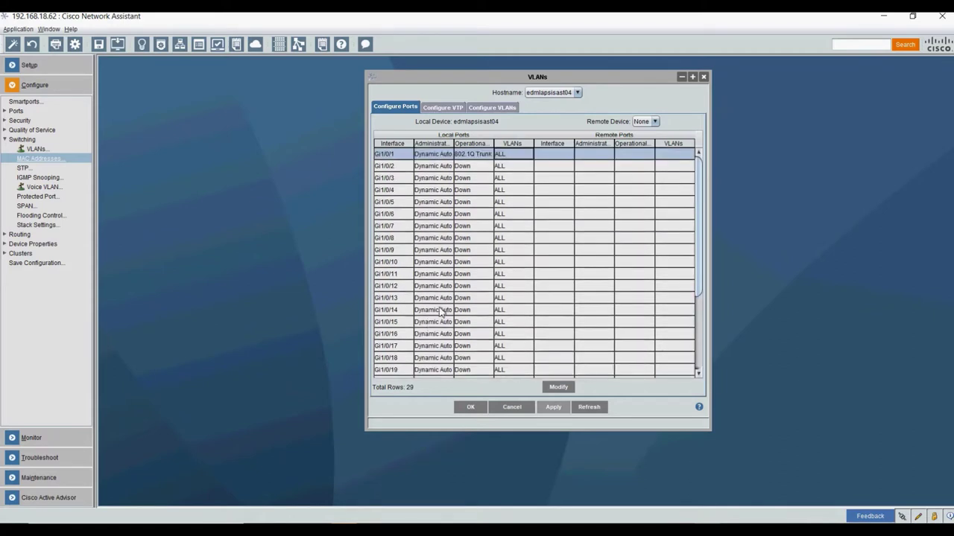
left_click(522, 167)
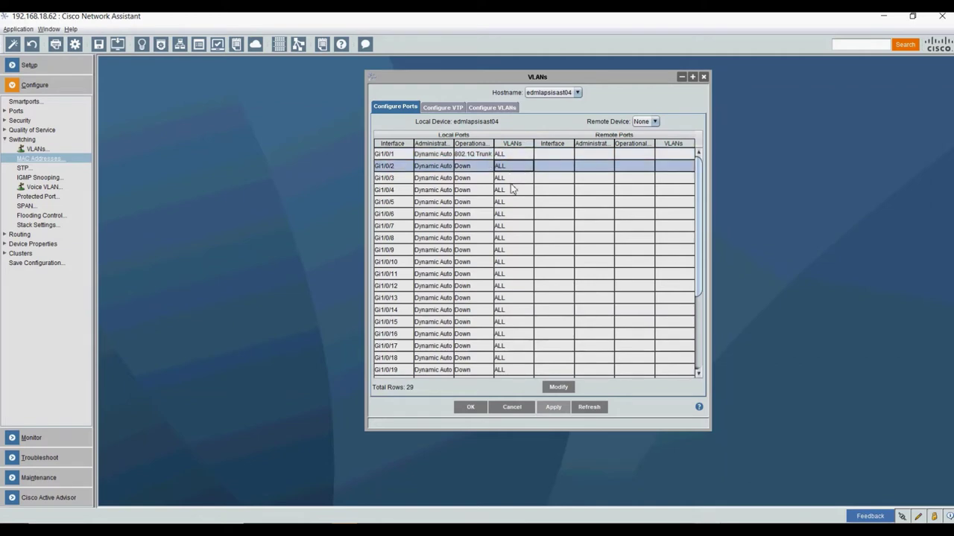
left_click(558, 389)
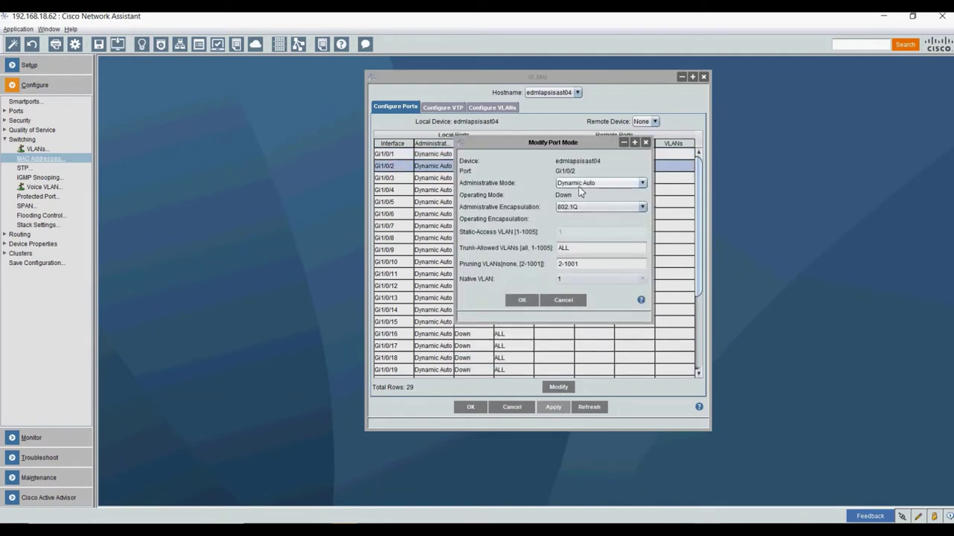
left_click(583, 184)
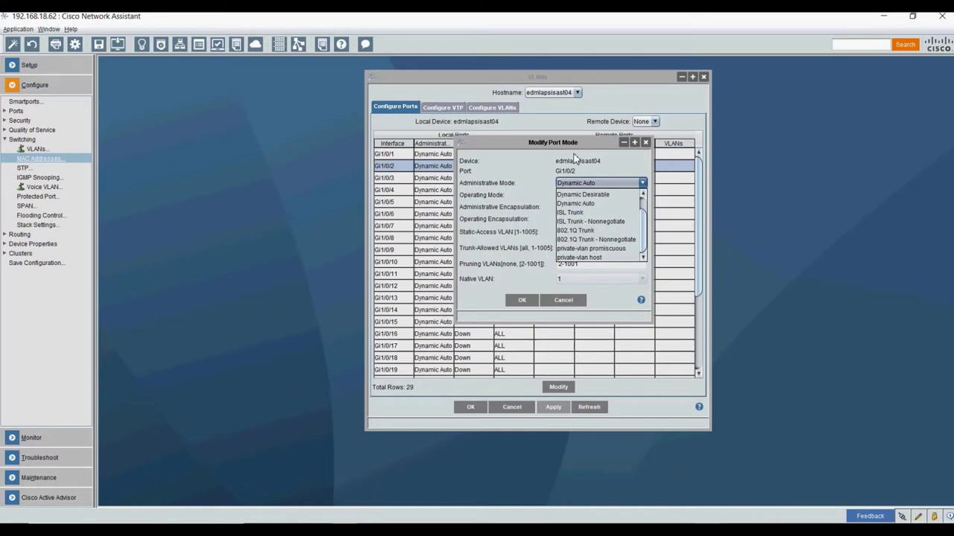
scroll(610, 237, "up", 1)
left_click(587, 194)
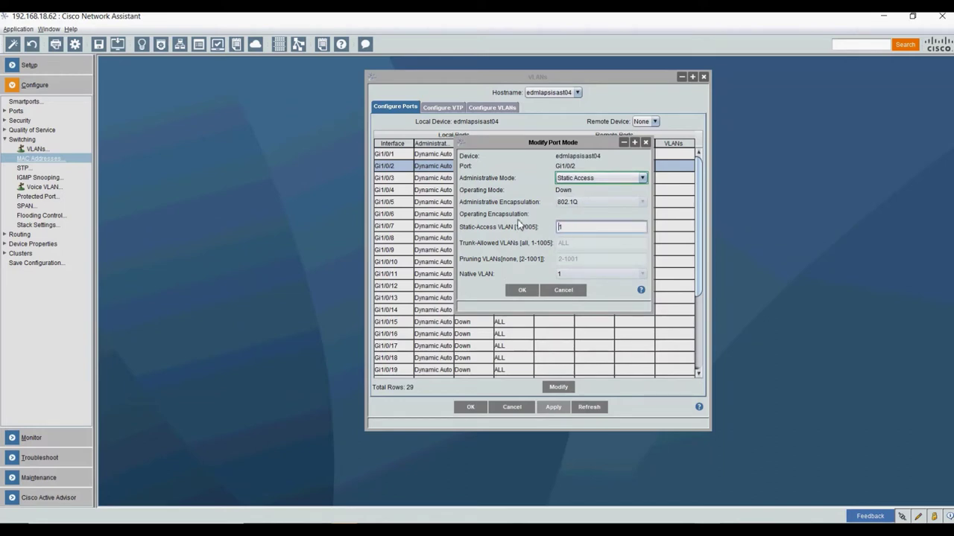
type("20")
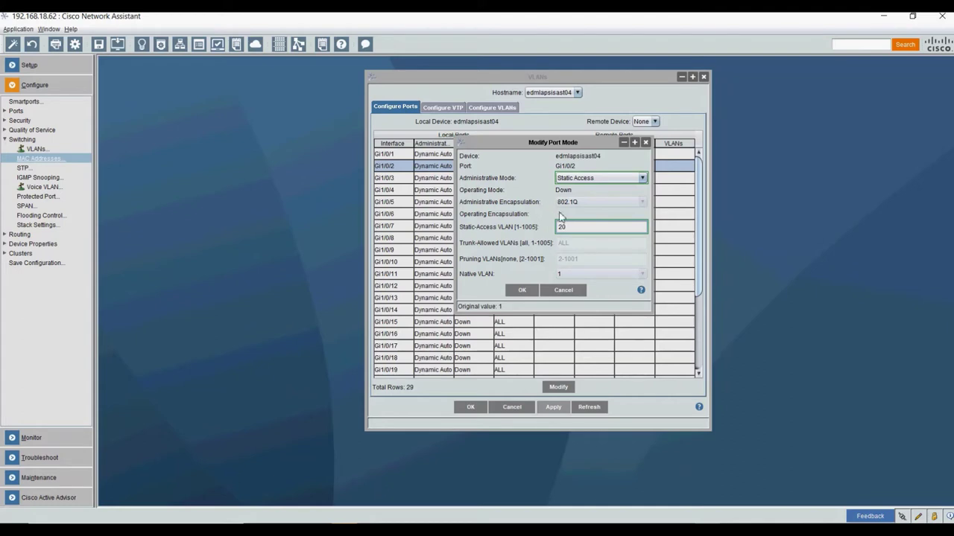
left_click(521, 291)
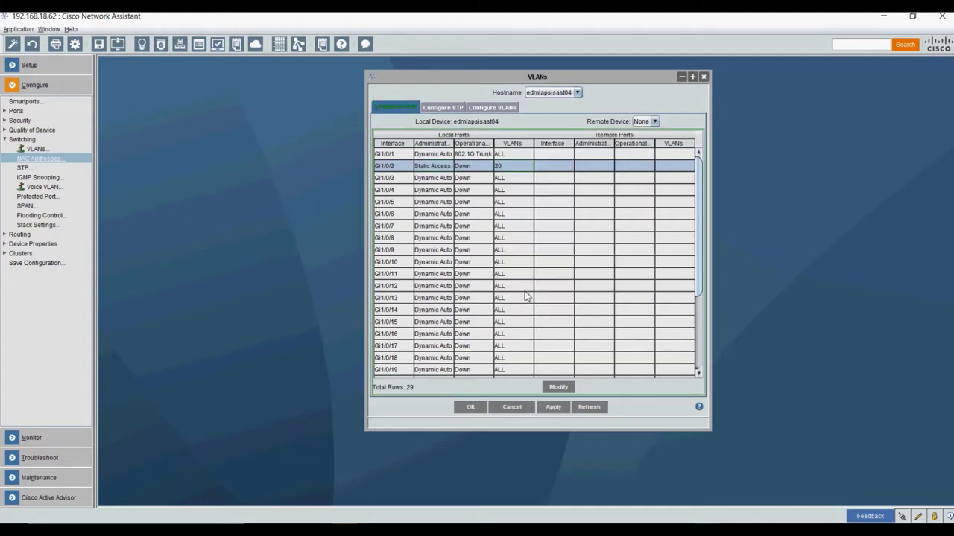
left_click(520, 182)
- Set Gi1/0/3 to Static Access mode with access VLAN 20
left_click(559, 387)
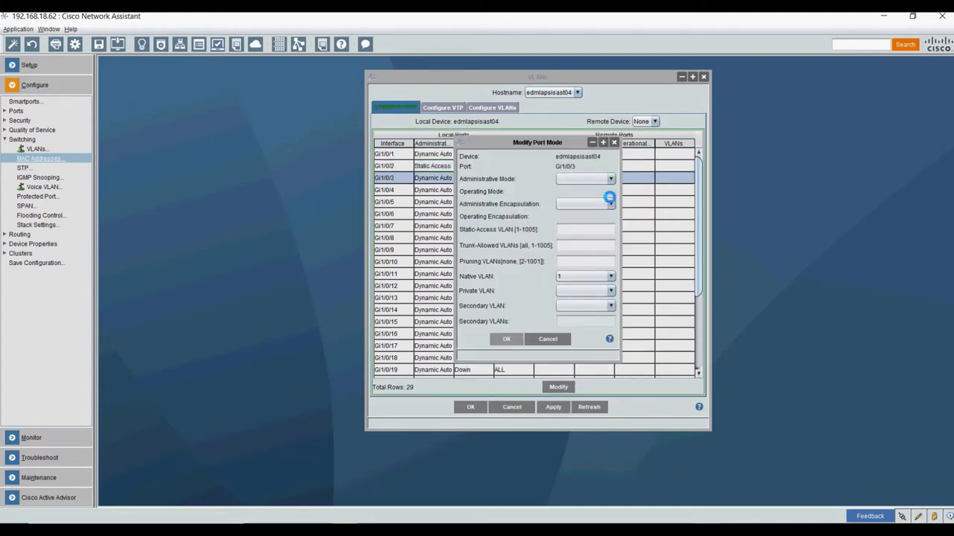
left_click(584, 183)
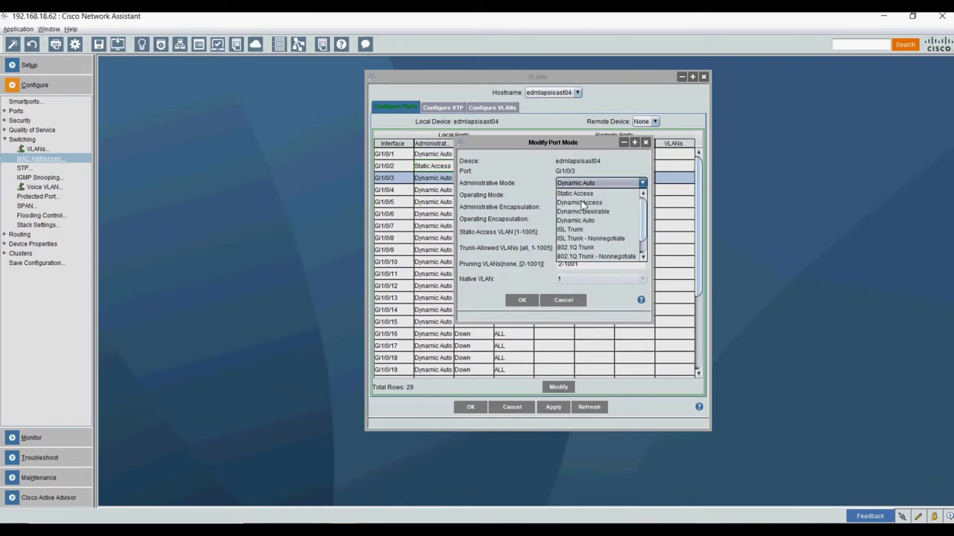
left_click(581, 195)
left_click(579, 227)
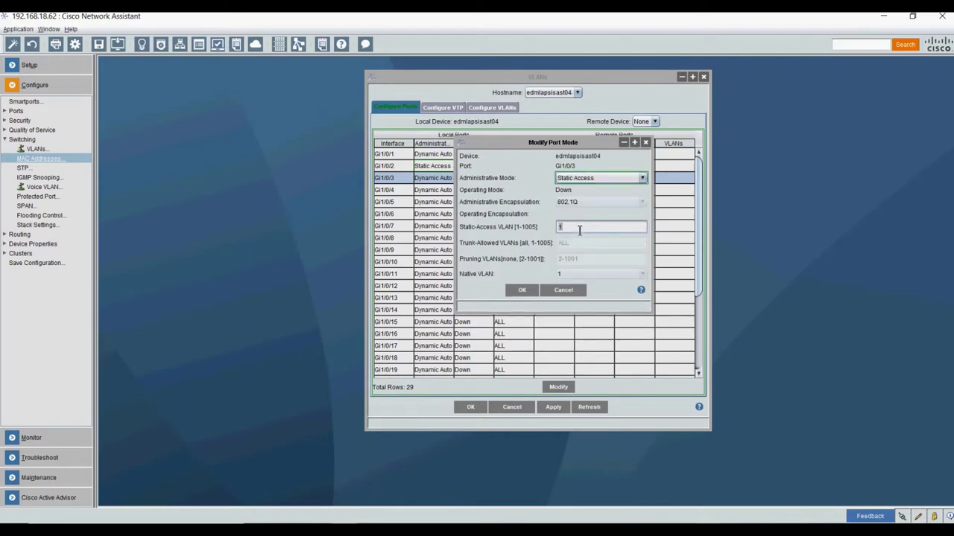
type("20")
left_click(522, 289)
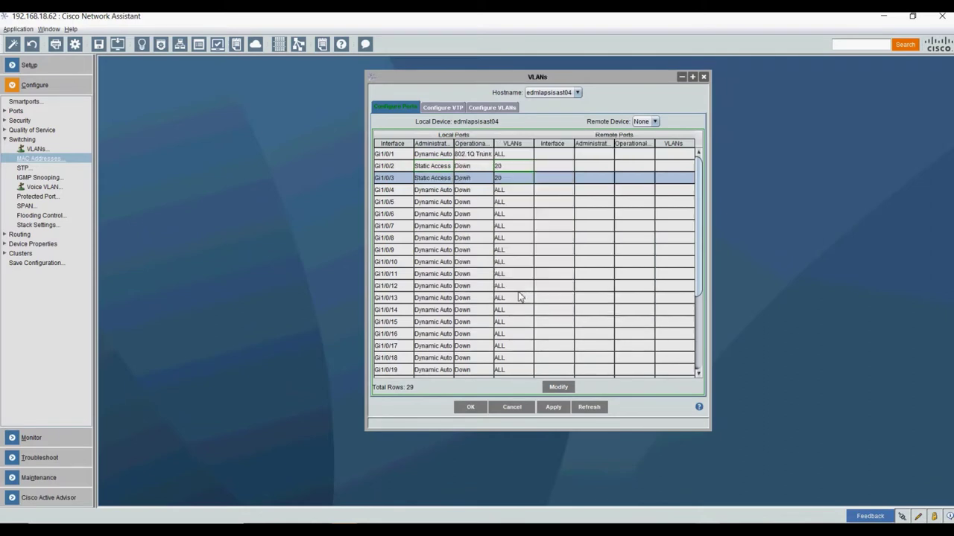
- Set Gi1/0/4 to Static Access mode with access VLAN 20
left_click(500, 192)
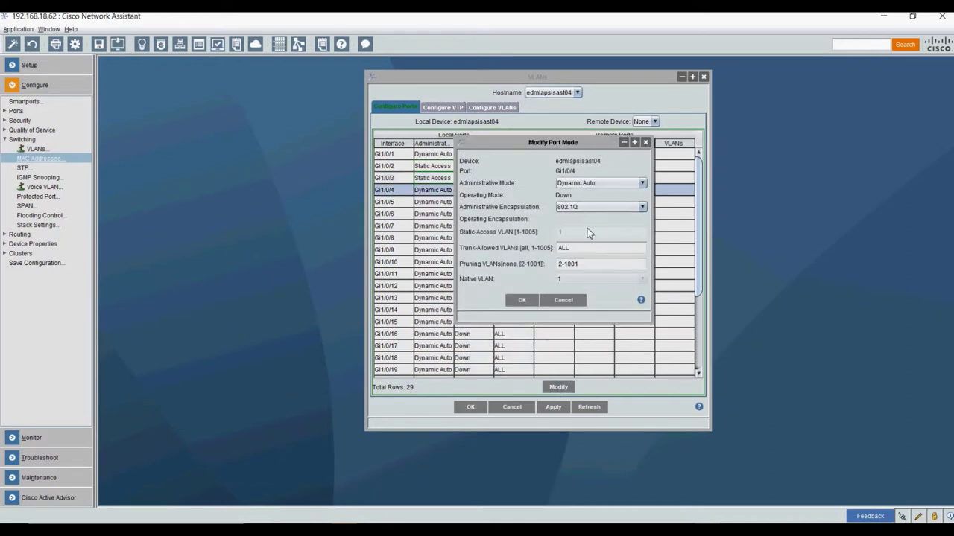
left_click(586, 183)
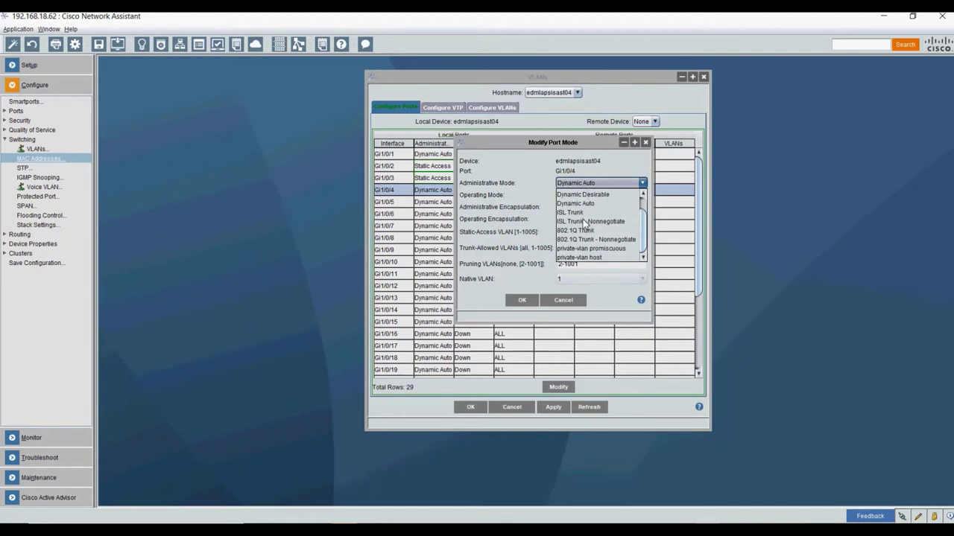
scroll(586, 223, "up", 1)
left_click(577, 196)
left_click(574, 179)
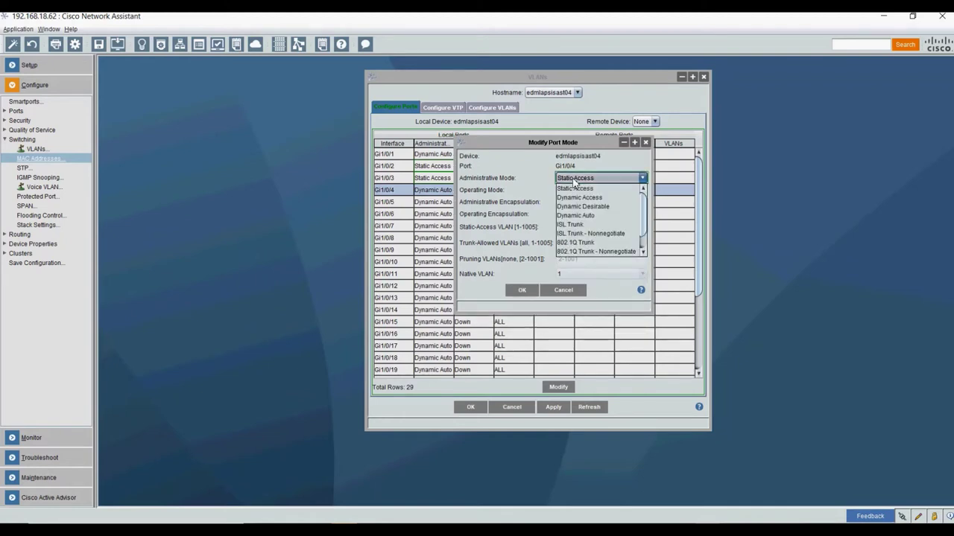
key("Escape")
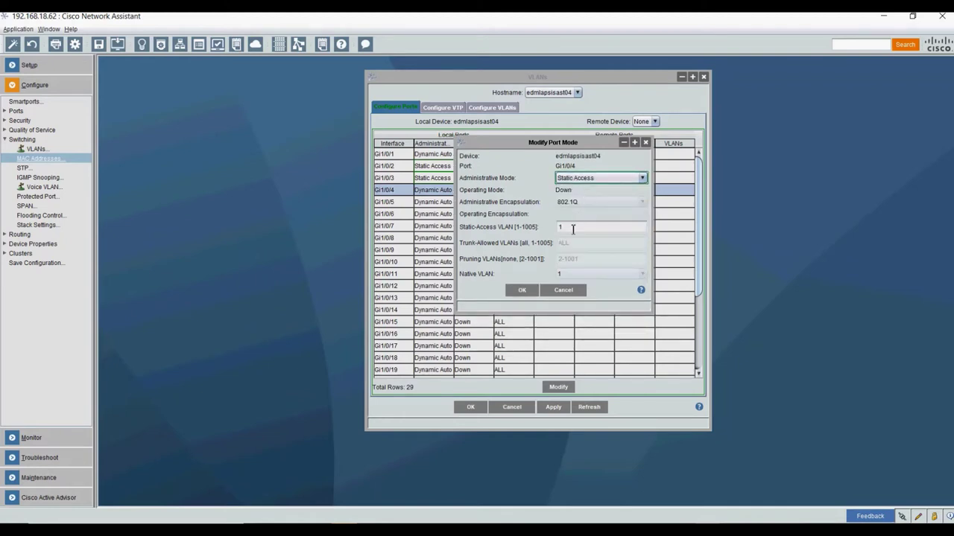
double_click(573, 229)
type("20")
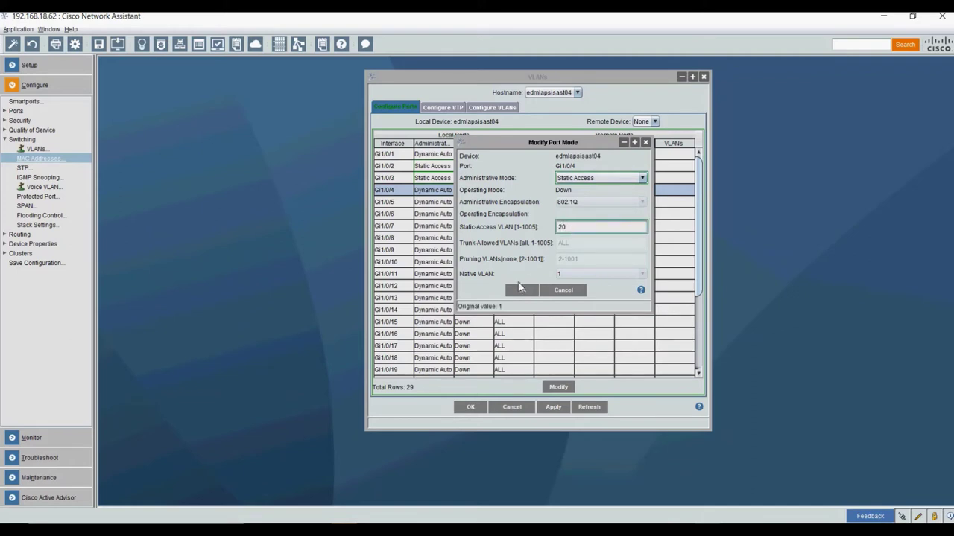
left_click(523, 297)
- Apply the port mode changes to the switch and return to the console
left_click(557, 265)
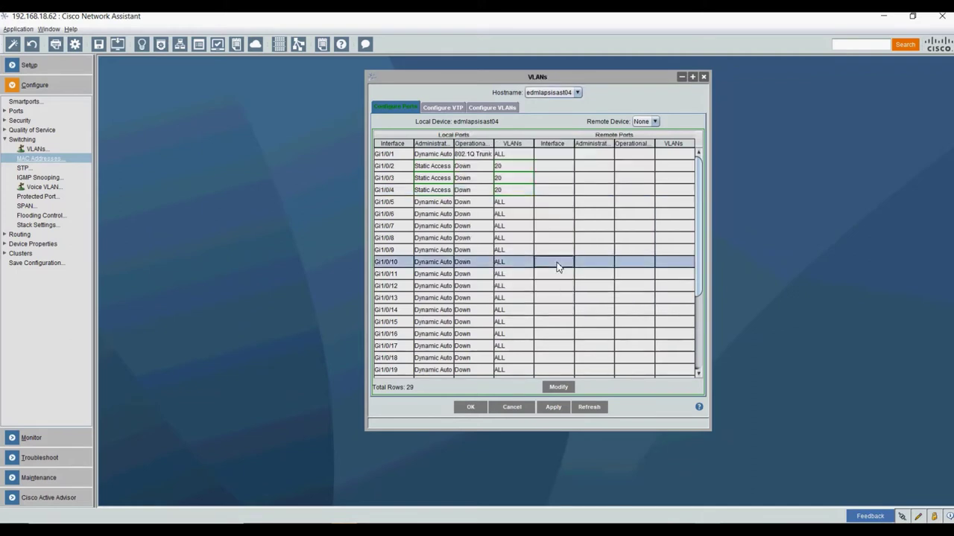
left_click(555, 409)
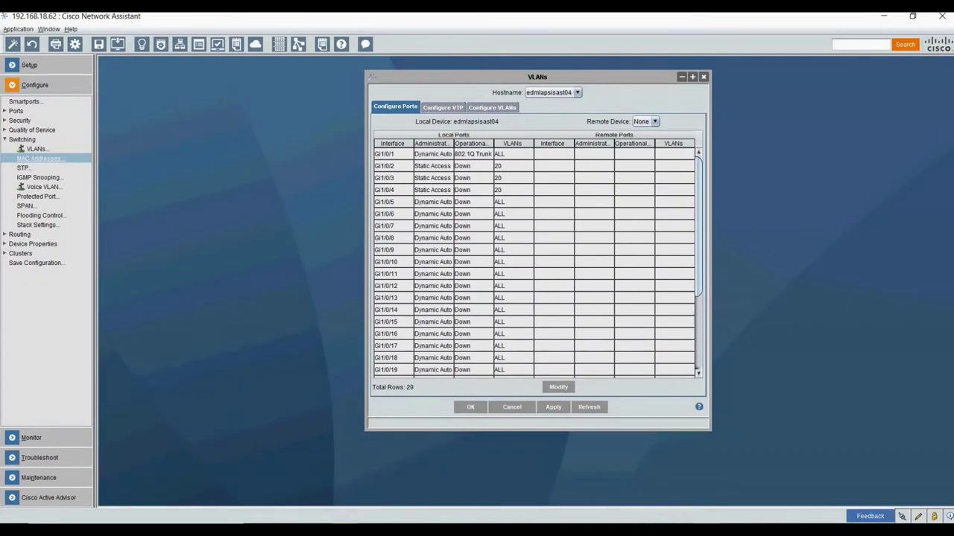
key("alt+Tab")
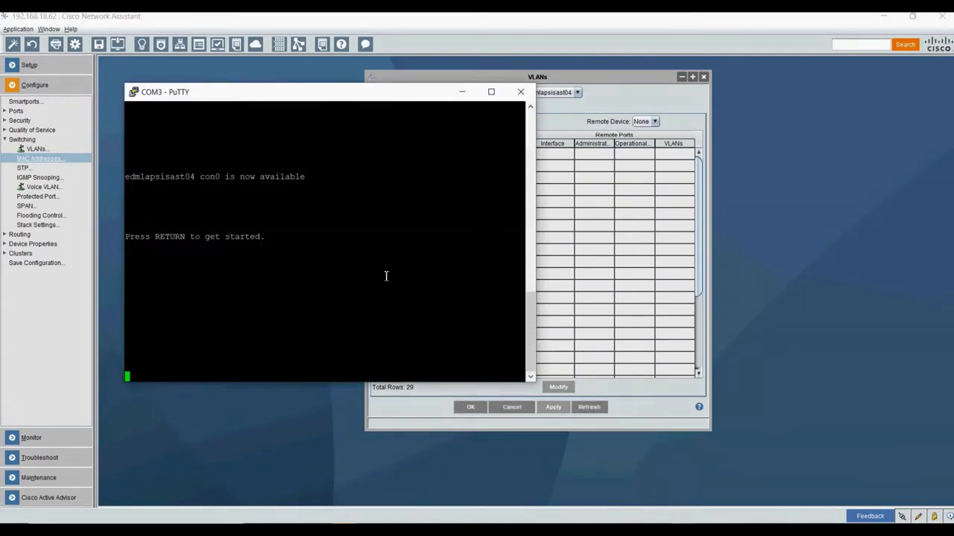
- Enter privileged mode with enable, then global configuration with conf t
key("Return")
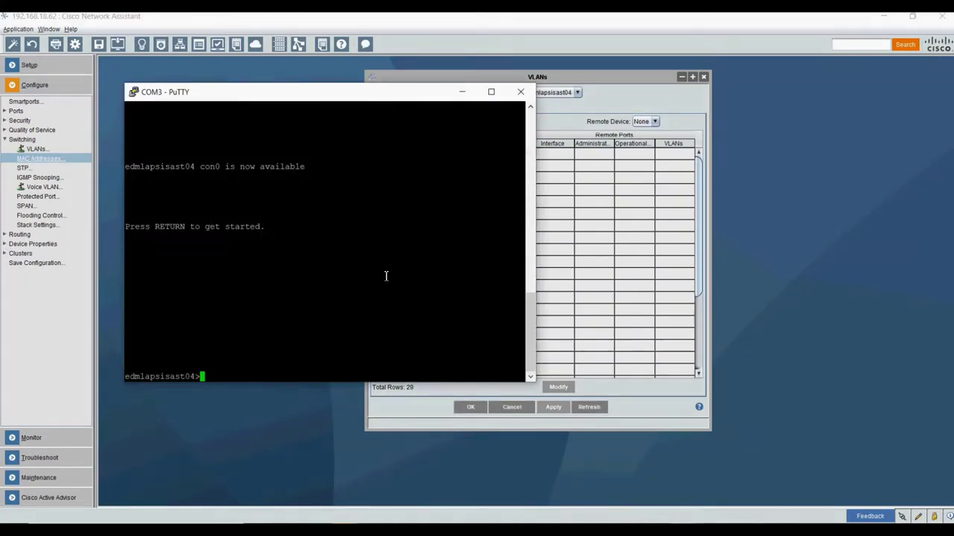
type("enable")
key("Return")
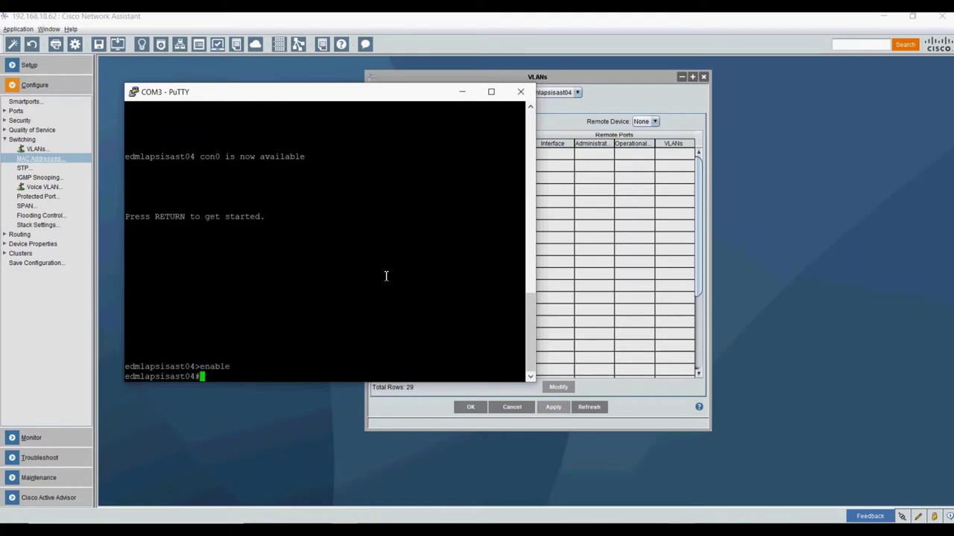
type("conf t")
key("Return")
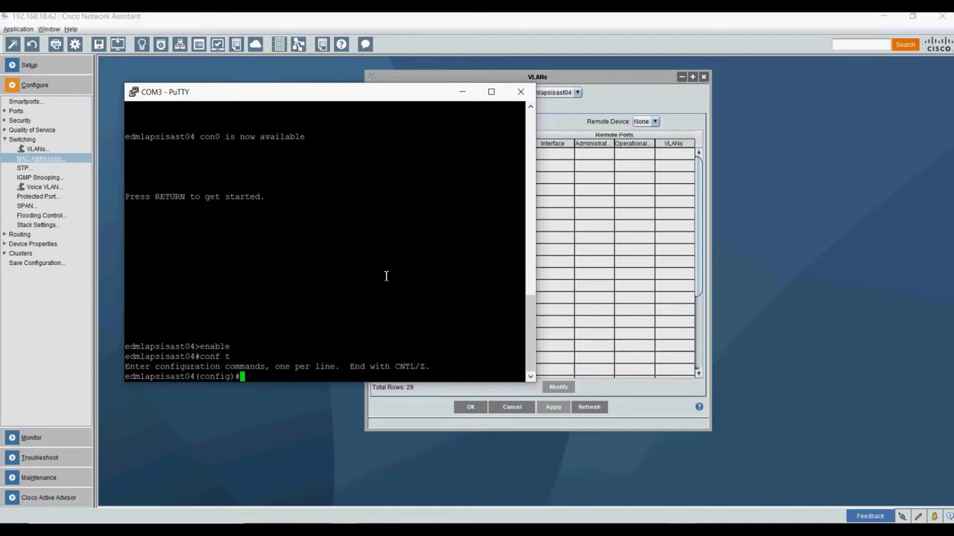
- Enter interface range gi1/0/2-12 to configure those ports together
type("inter")
key("Tab")
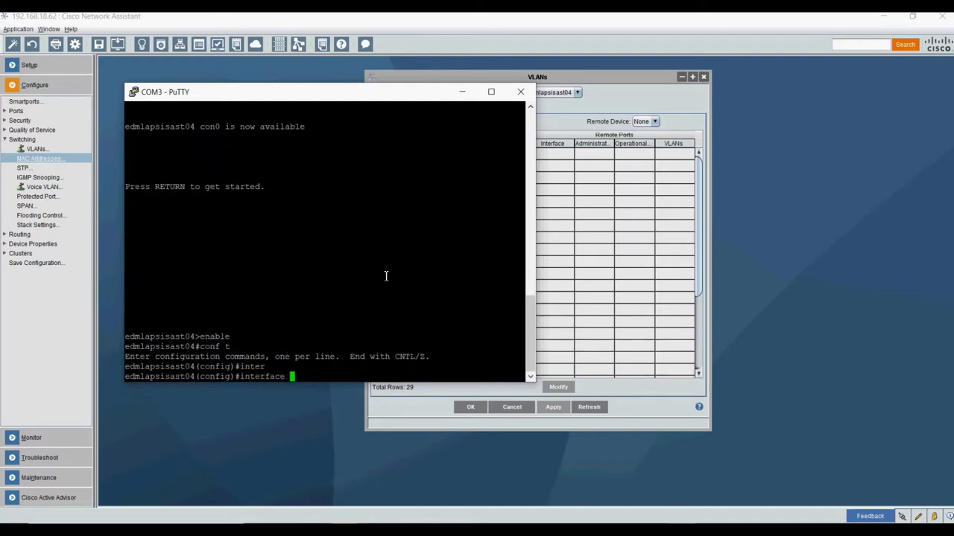
type("gi")
key("Tab")
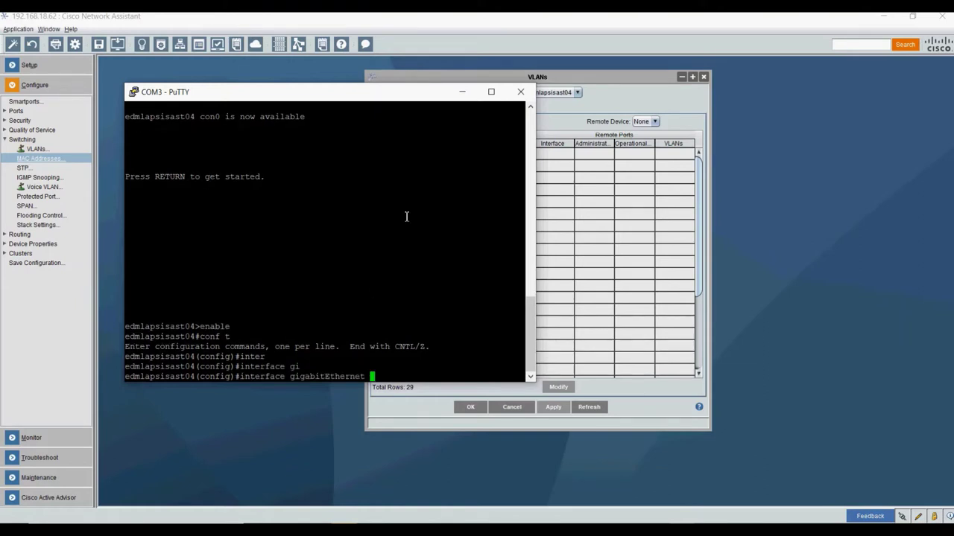
key("BackSpace")
key("BackSpace")
key("BackSpace")
key("BackSpace")
key("BackSpace")
key("BackSpace")
key("BackSpace")
key("BackSpace")
key("BackSpace")
key("BackSpace")
key("BackSpace")
key("BackSpace")
key("BackSpace")
key("BackSpace")
key("BackSpace")
key("BackSpace")
type("range gi")
left_click_drag(252, 93, 553, 176)
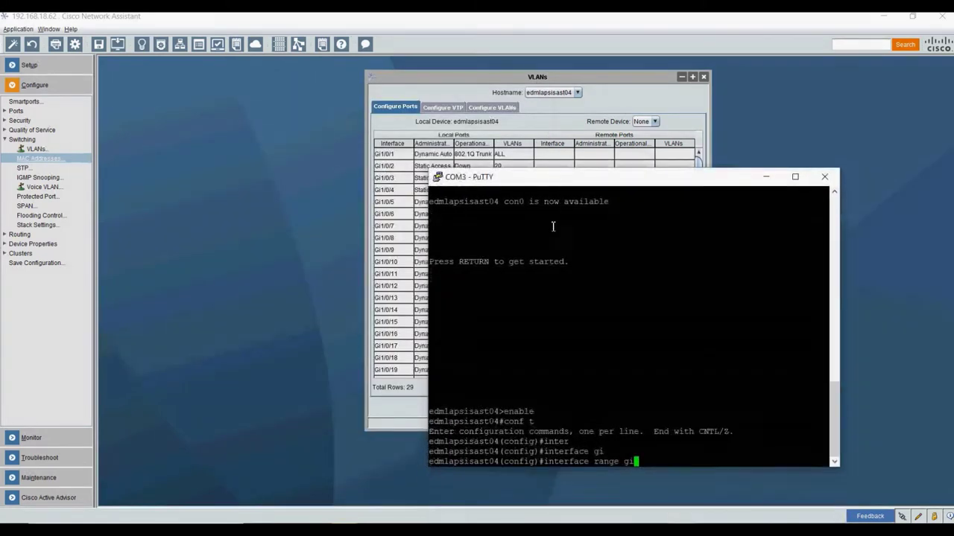
type("2")
type("/")
type("0")
type("\"")
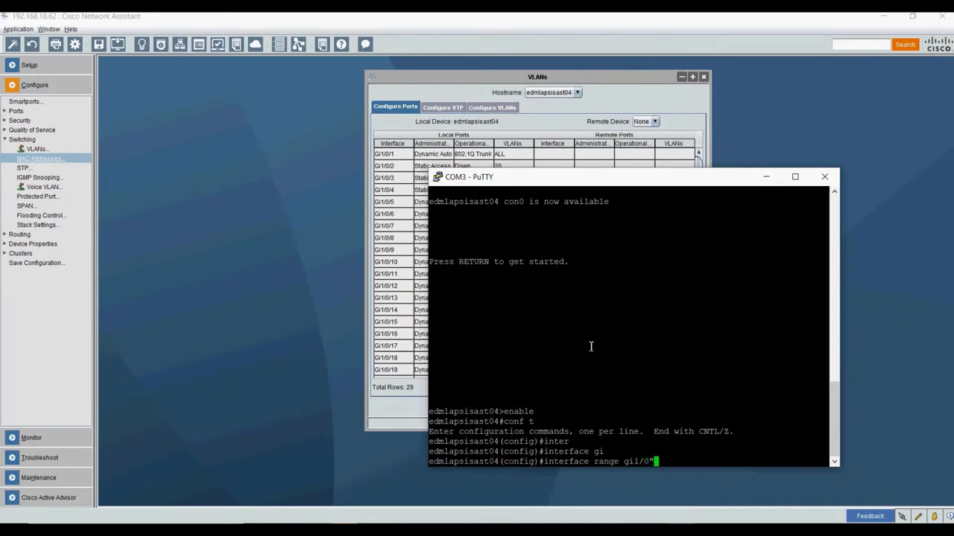
key("BackSpace")
type("/2-12")
key("Return")
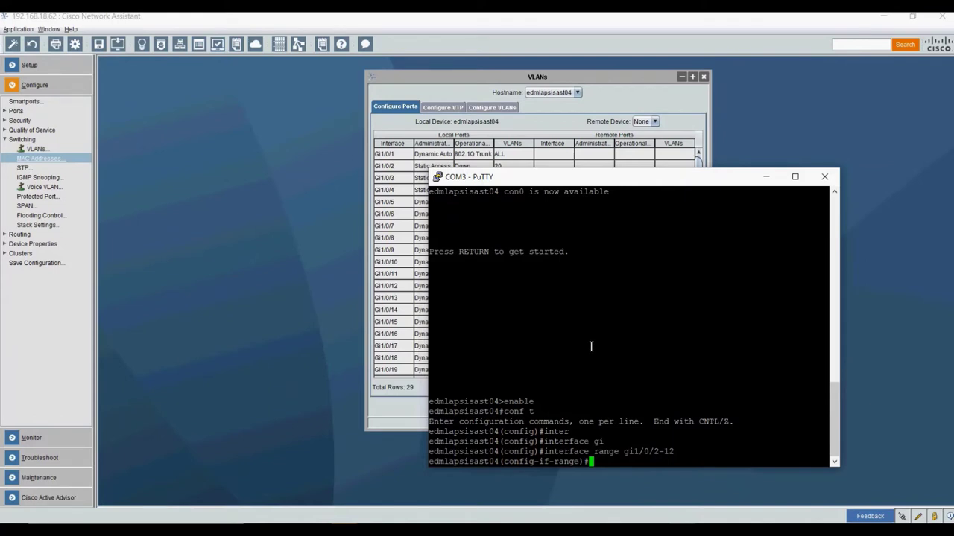
- Put ports Gi1/0/2-12 into access mode with switchport mode access
type("swi")
key("Tab")
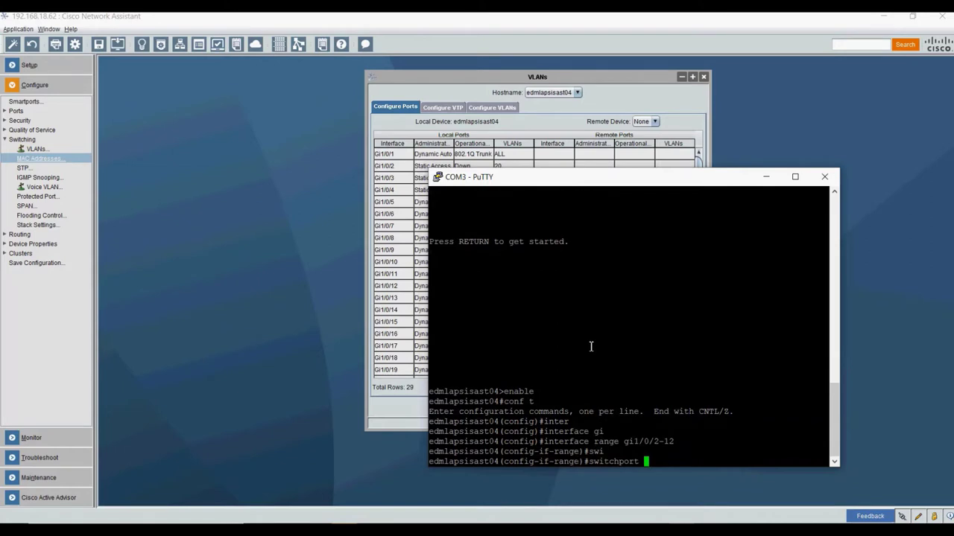
type("mo")
key("Tab")
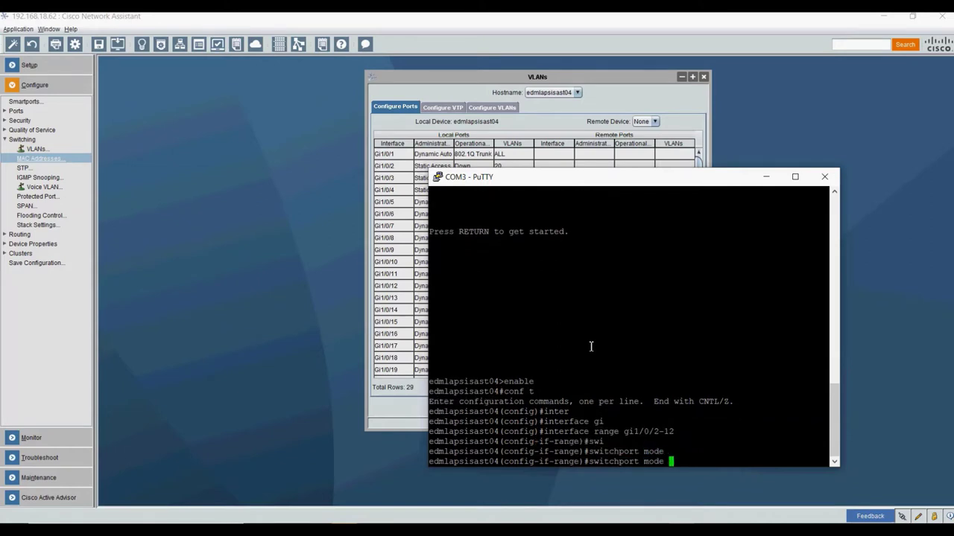
type("acc")
key("Tab")
key("Return")
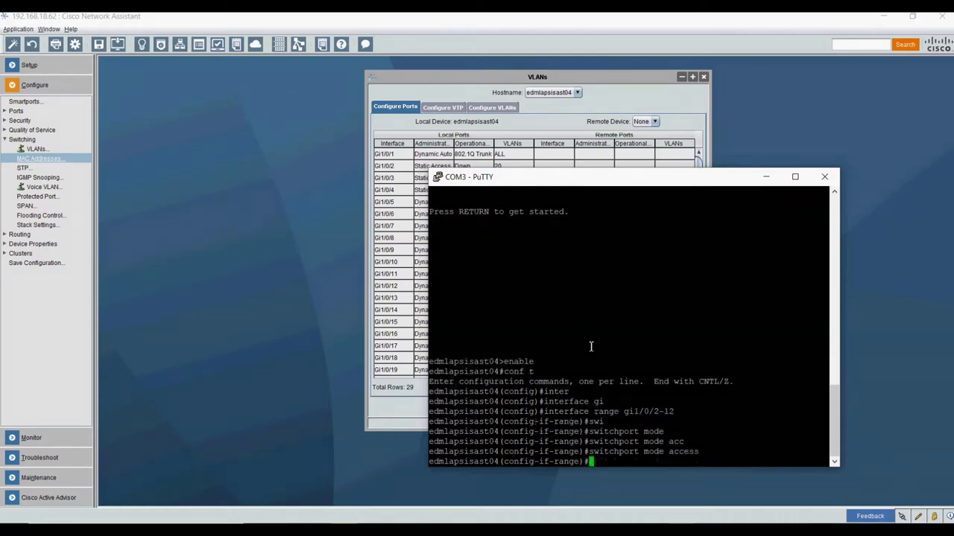
- Assign the port range to VLAN 20 with switchport access vlan 20
type("swit")
key("Tab")
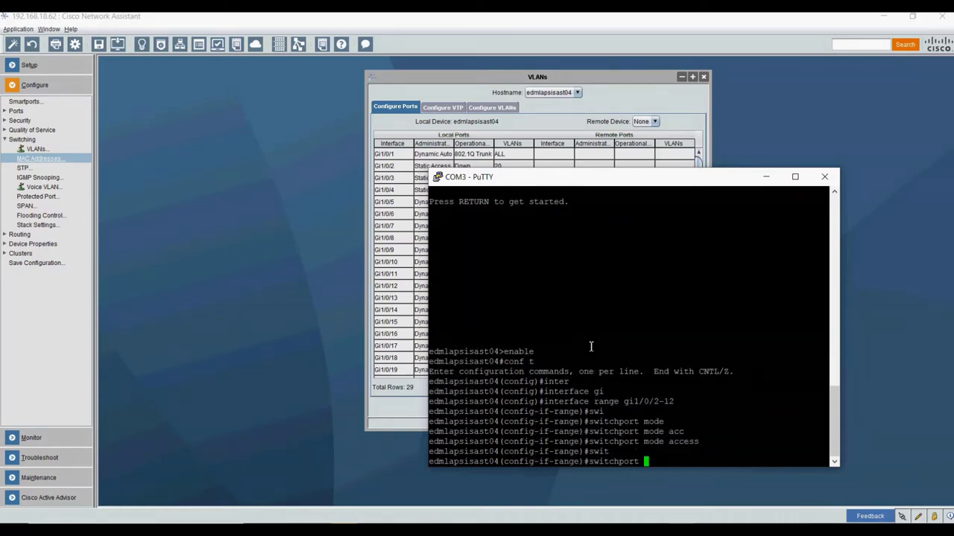
type("acc")
key("Tab")
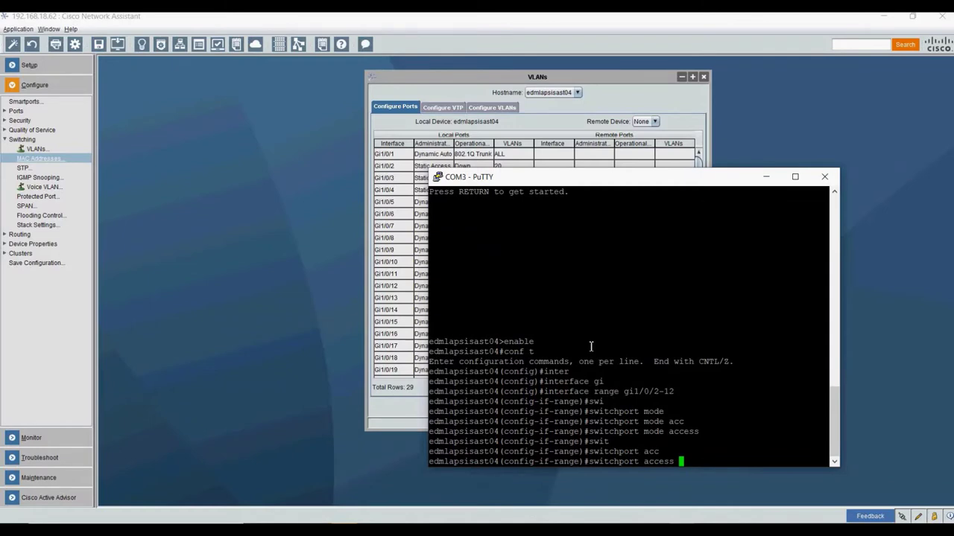
type("vla")
key("Tab")
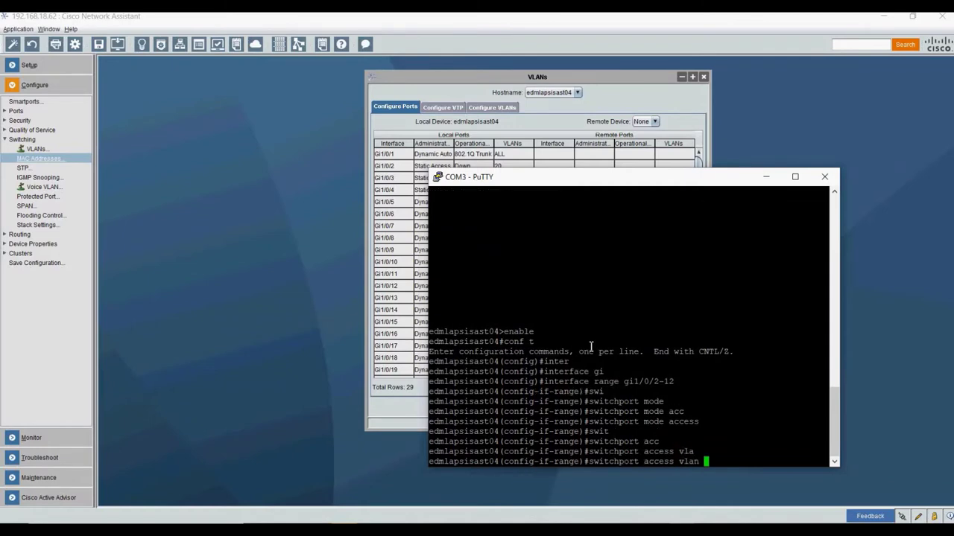
type("20")
key("Return")
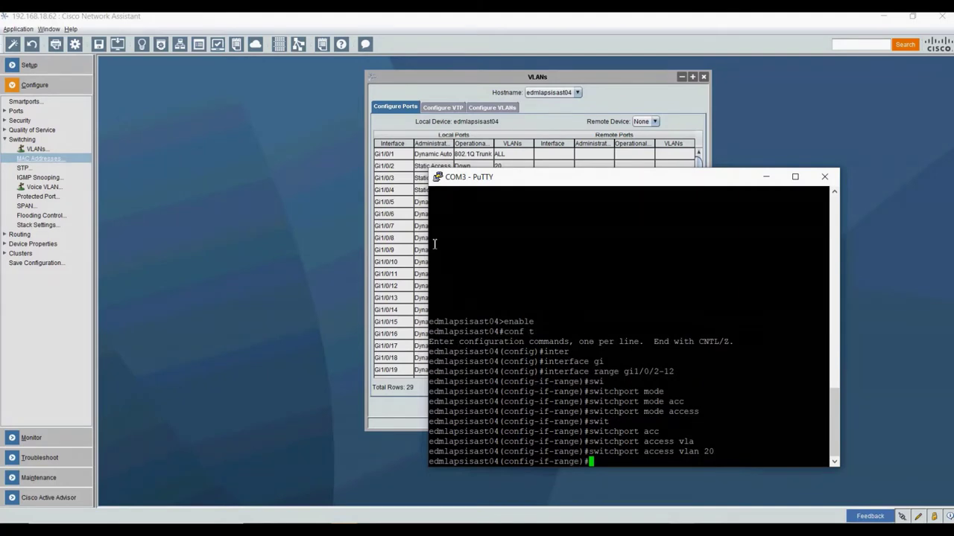
left_click(402, 122)
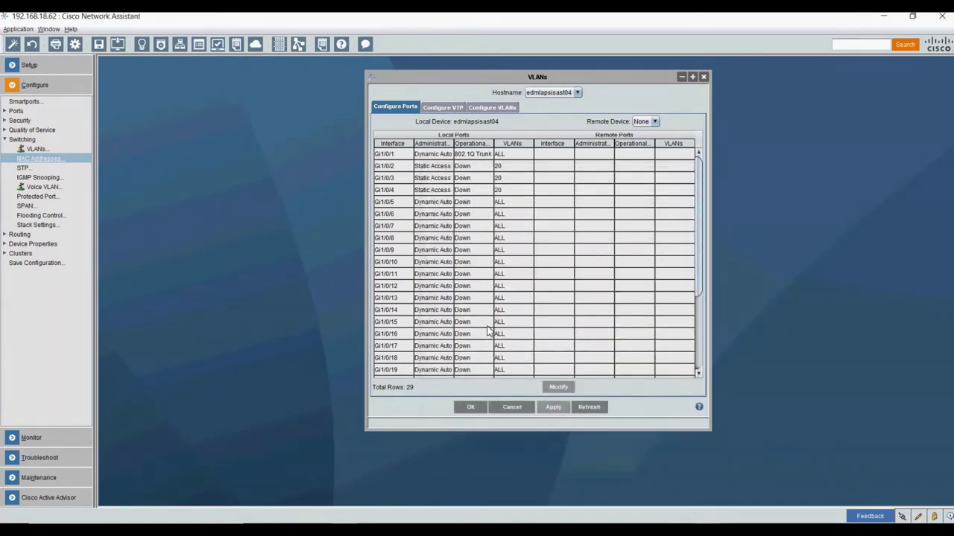
- Refresh the port table and verify Gi1/0/2-12 now show Static Access on VLAN 20
left_click(591, 406)
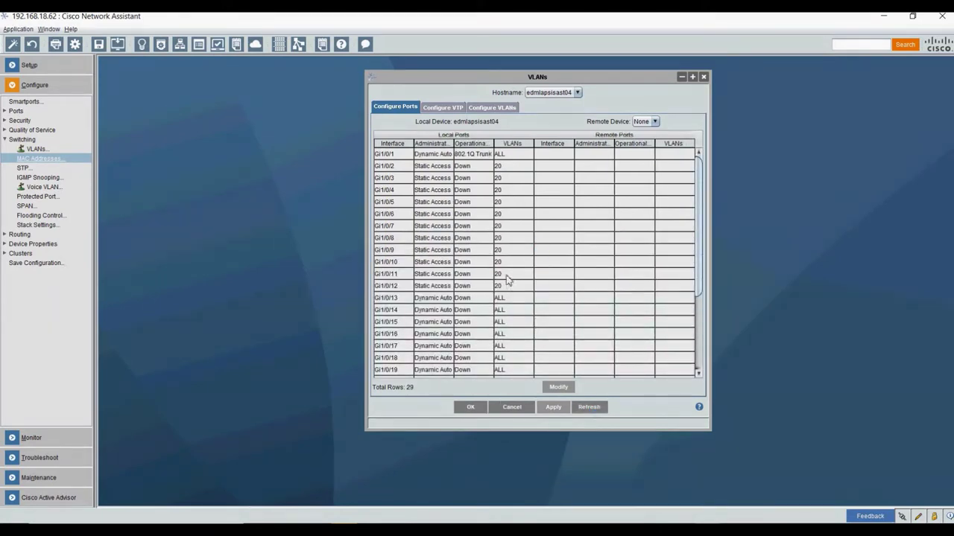
left_click(499, 168)
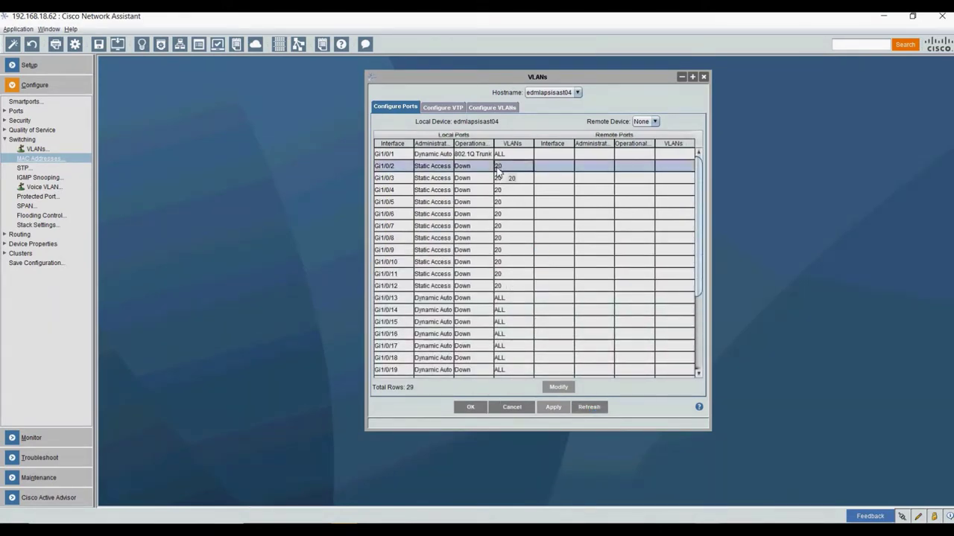
left_click(506, 287)
scroll(511, 308, "down", 4)
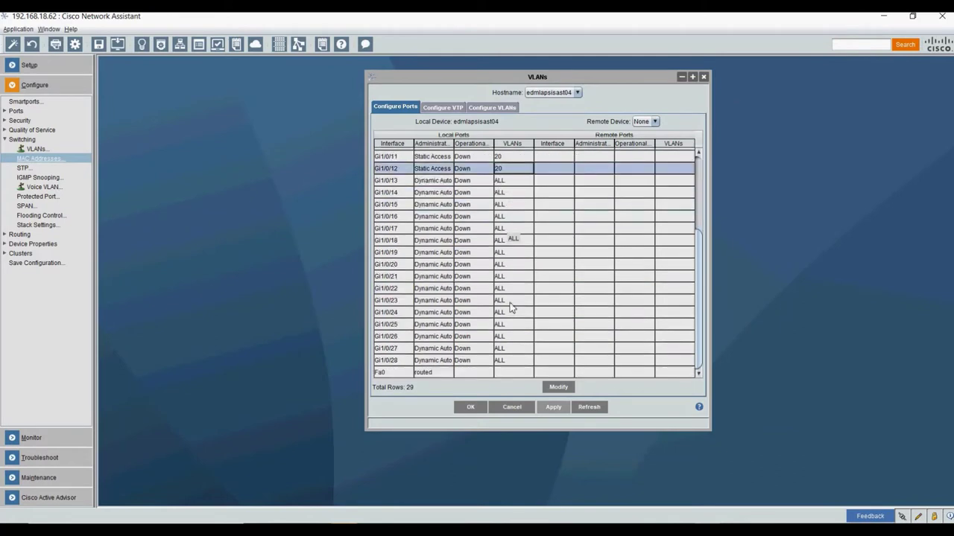
left_click(511, 183)
scroll(511, 195, "up", 4)
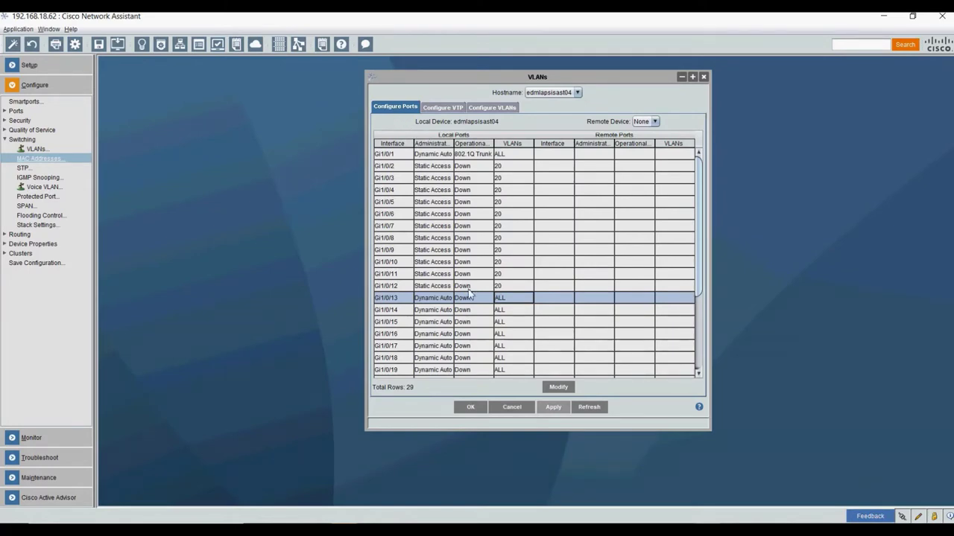
scroll(553, 303, "down", 4)
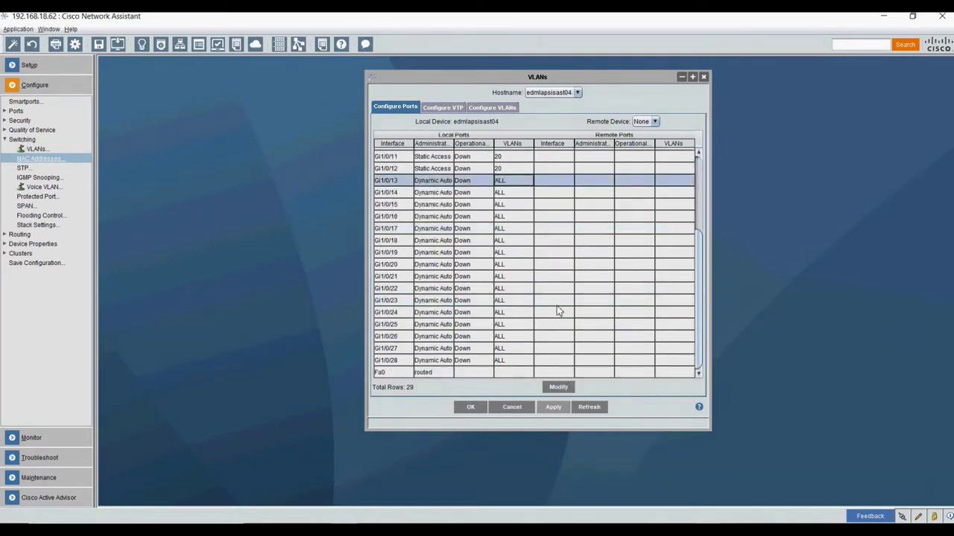
left_click(532, 256)
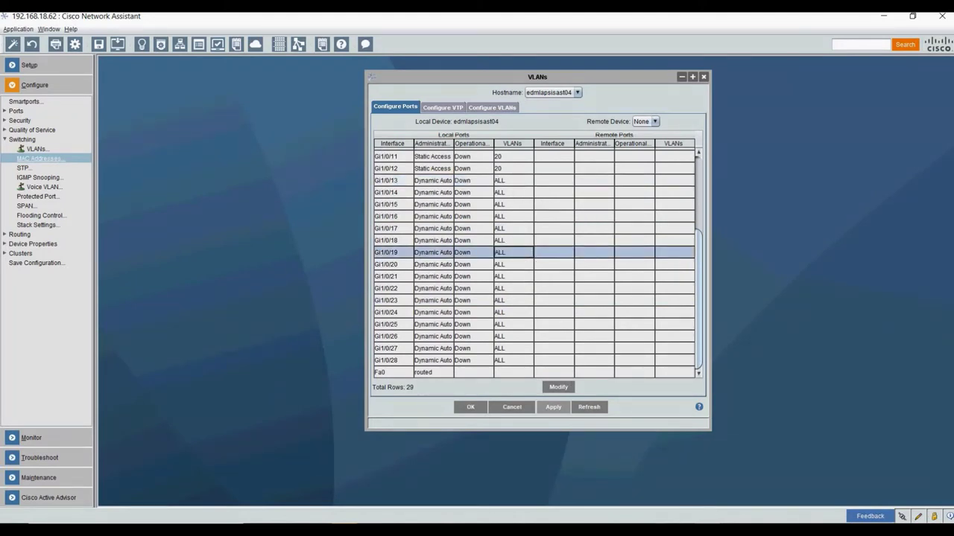
- Select port Gi1/0/24 and open its port-mode settings
left_click(661, 520)
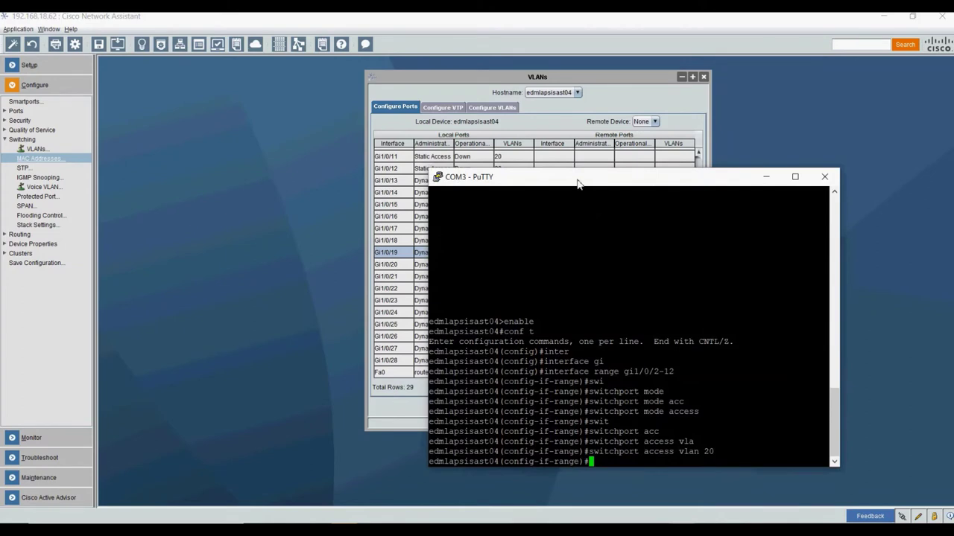
left_click_drag(584, 179, 607, 132)
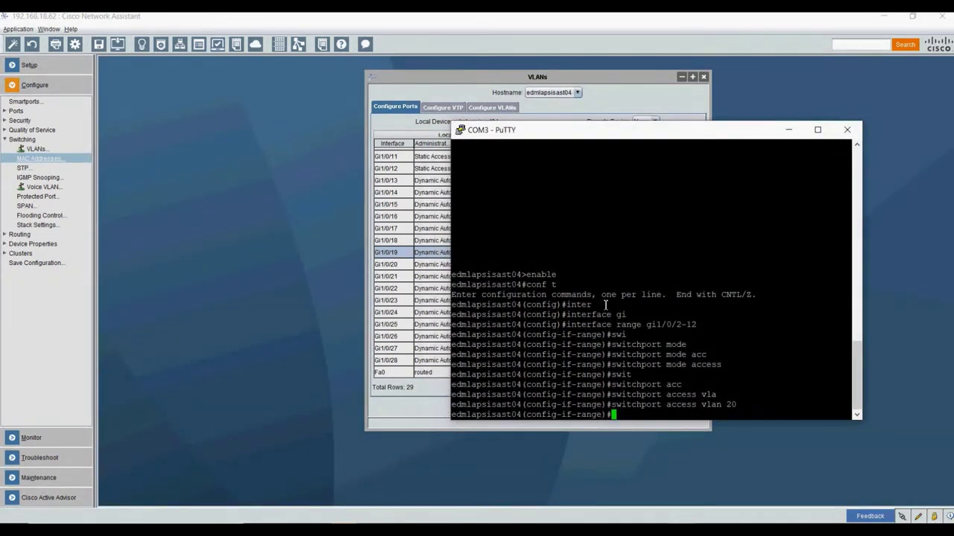
left_click(440, 72)
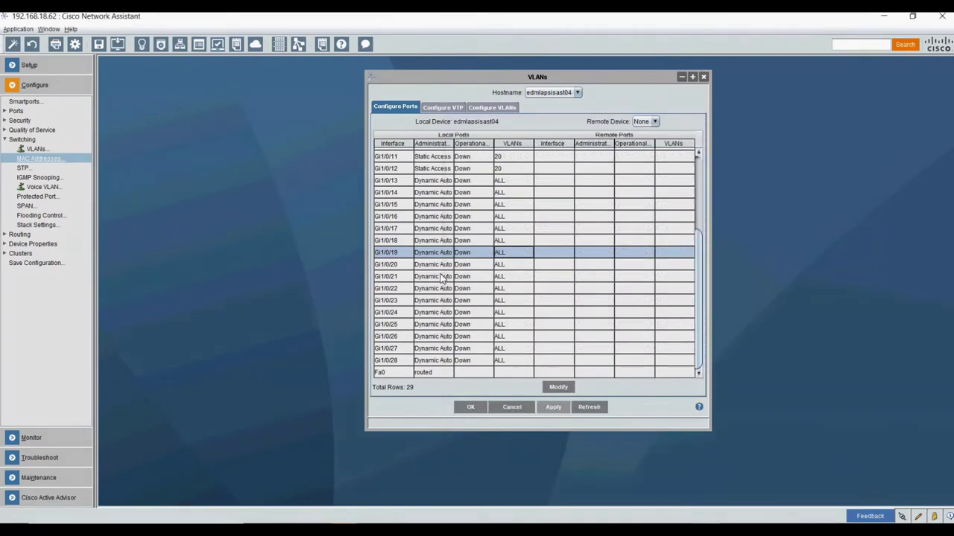
left_click(429, 314)
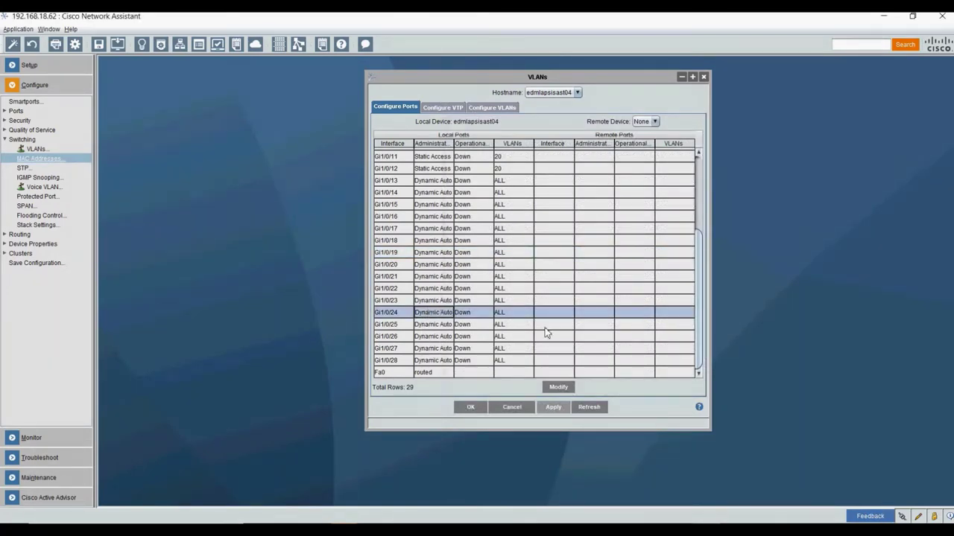
left_click(559, 387)
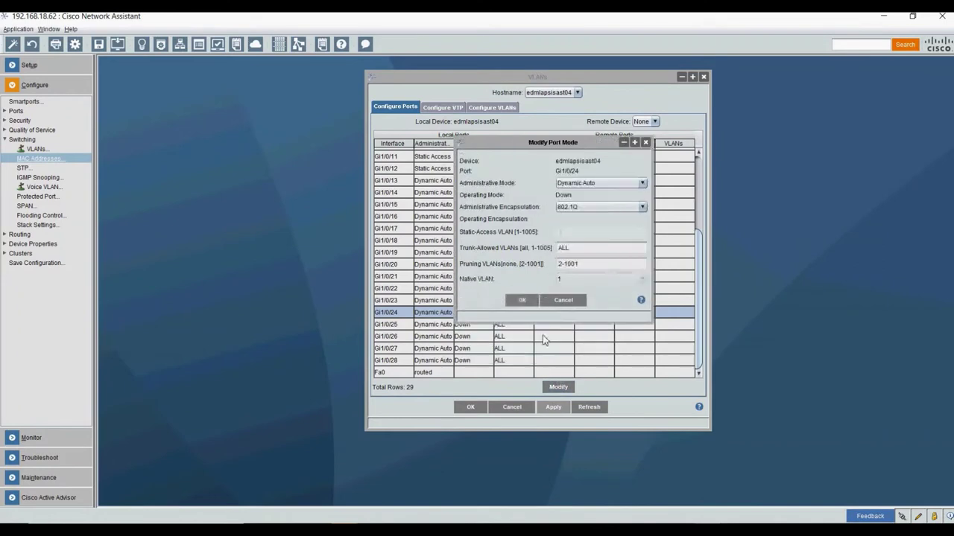
- Make Gi1/0/24 an 802.1Q trunk allowing VLANs 1,4,20 with native VLAN 1
left_click(591, 184)
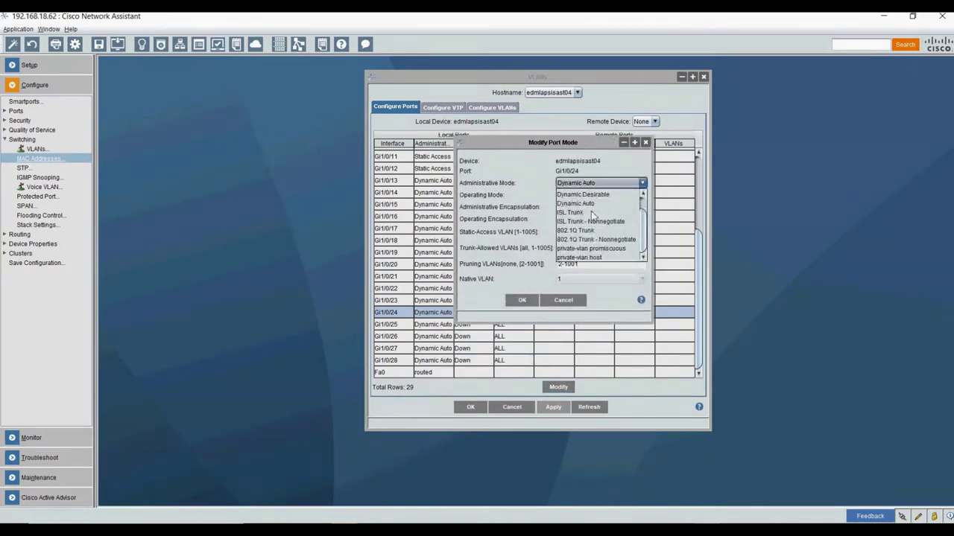
scroll(645, 212, "up", 2)
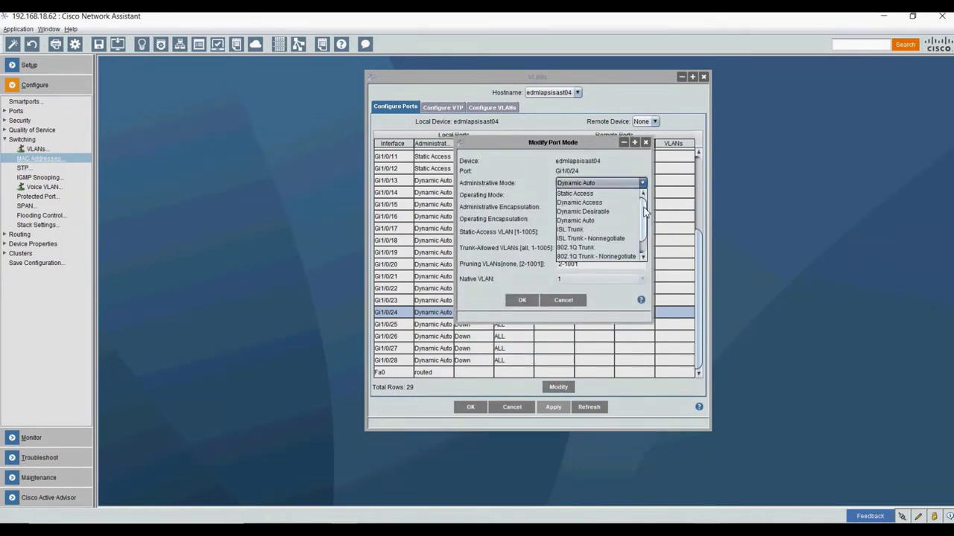
scroll(645, 212, "down", 2)
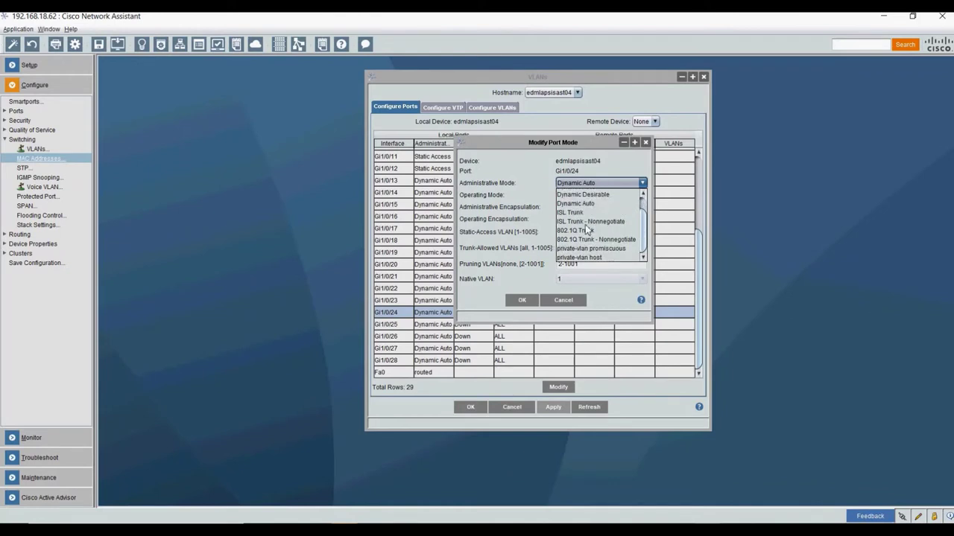
left_click(578, 231)
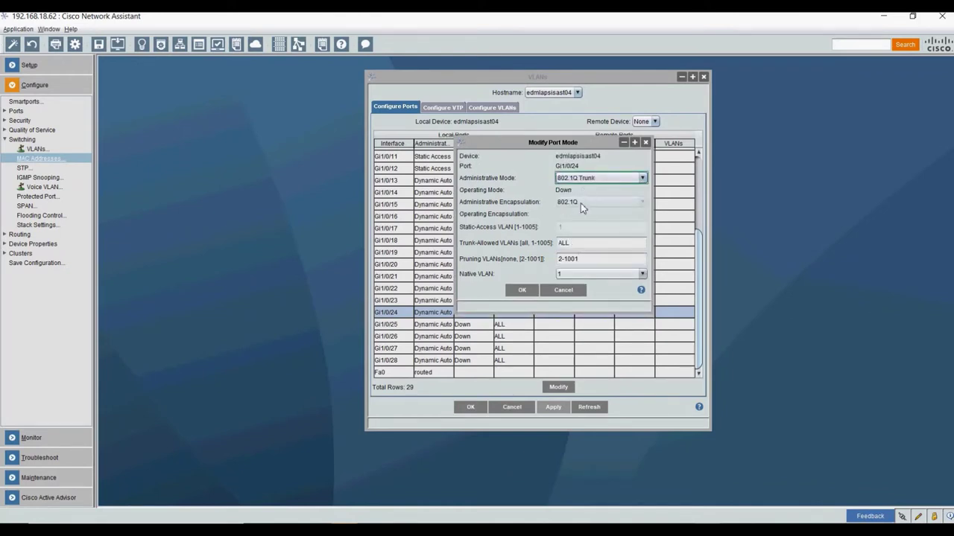
left_click(585, 246)
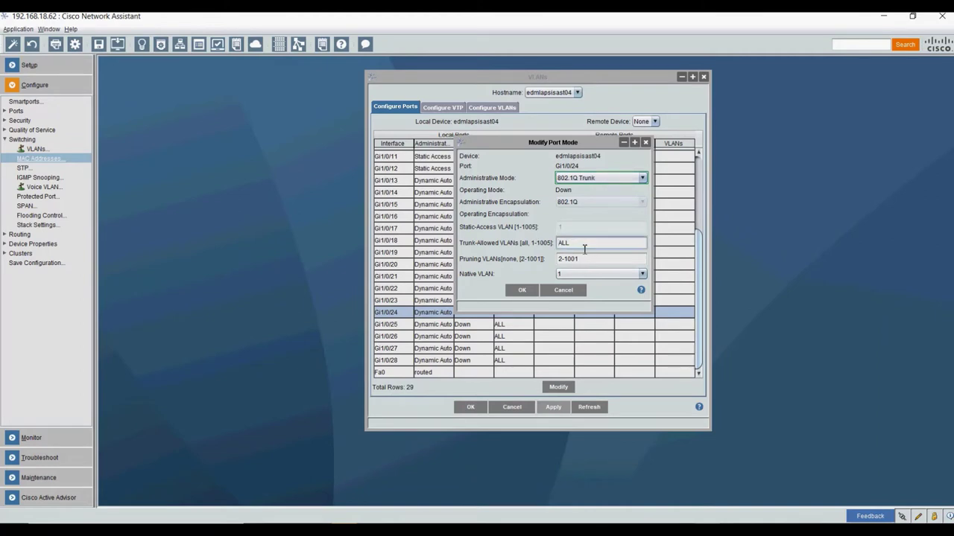
left_click_drag(585, 249, 556, 247)
type("1")
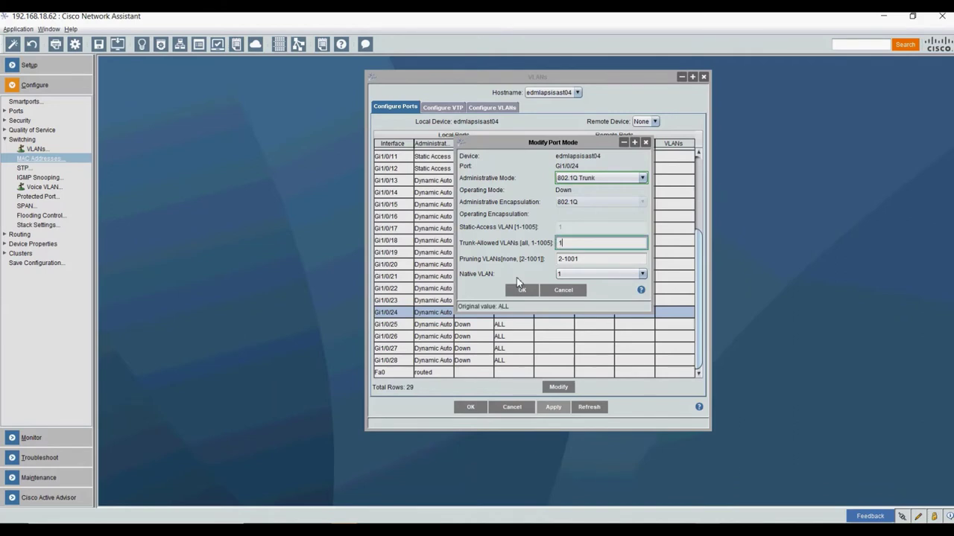
type(",4,20")
left_click(583, 275)
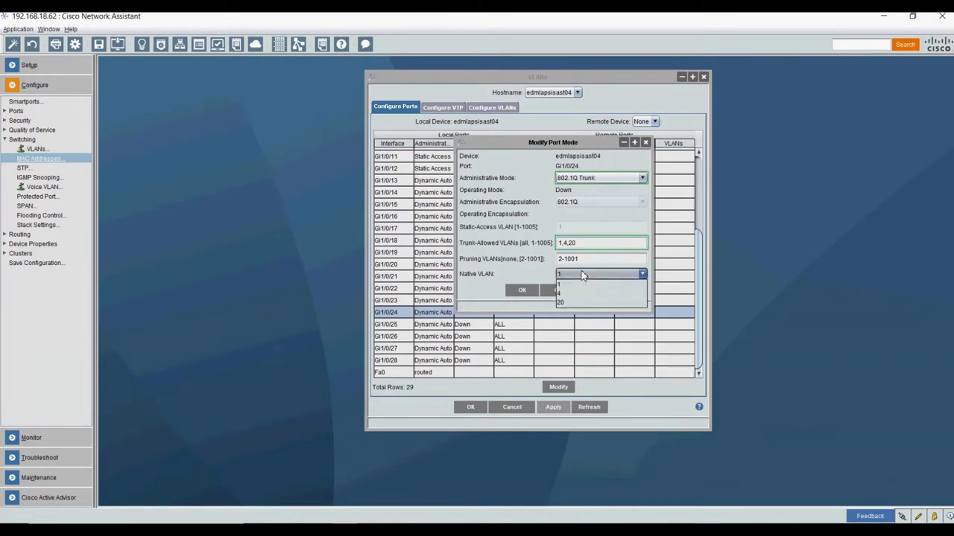
left_click(584, 276)
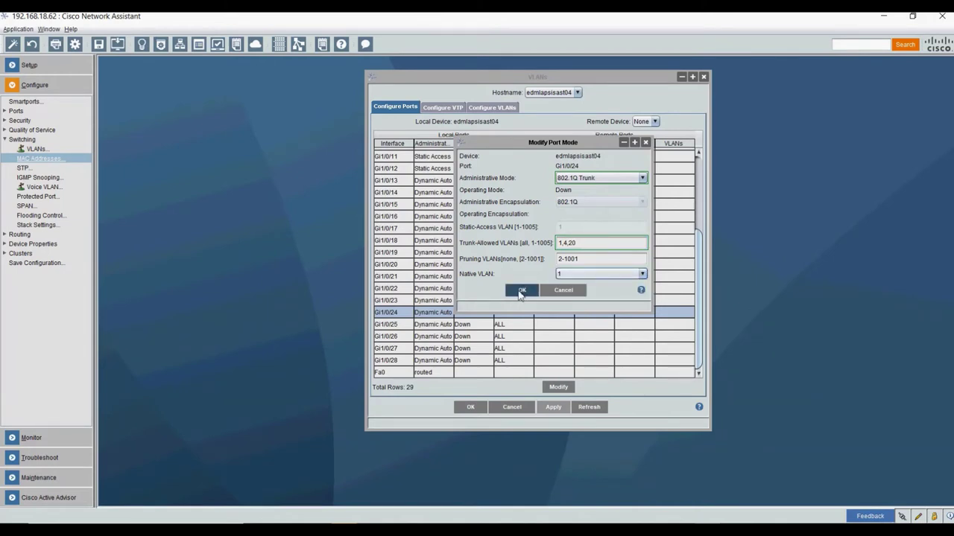
left_click(520, 292)
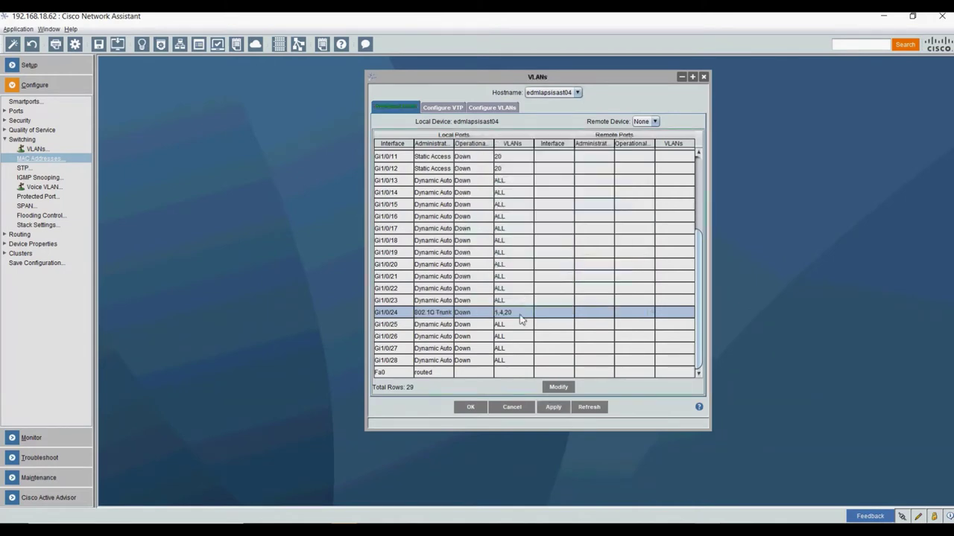
- Apply the trunk change to the switch and close the VLANs window
left_click(553, 408)
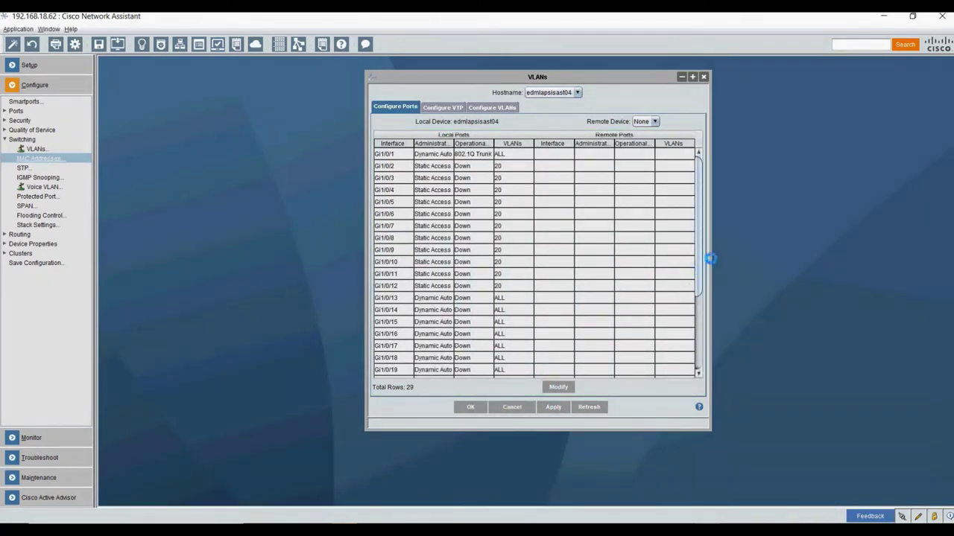
left_click_drag(700, 275, 700, 339)
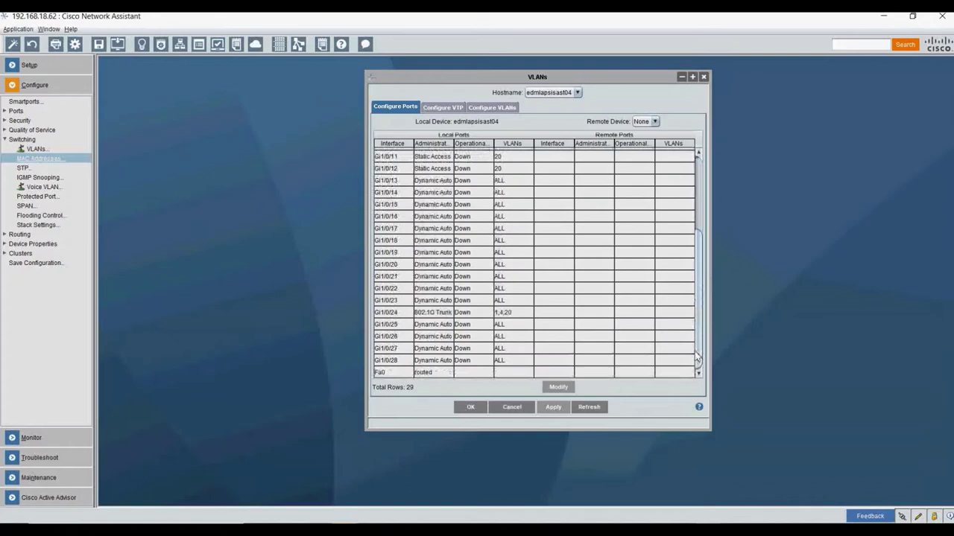
left_click(531, 313)
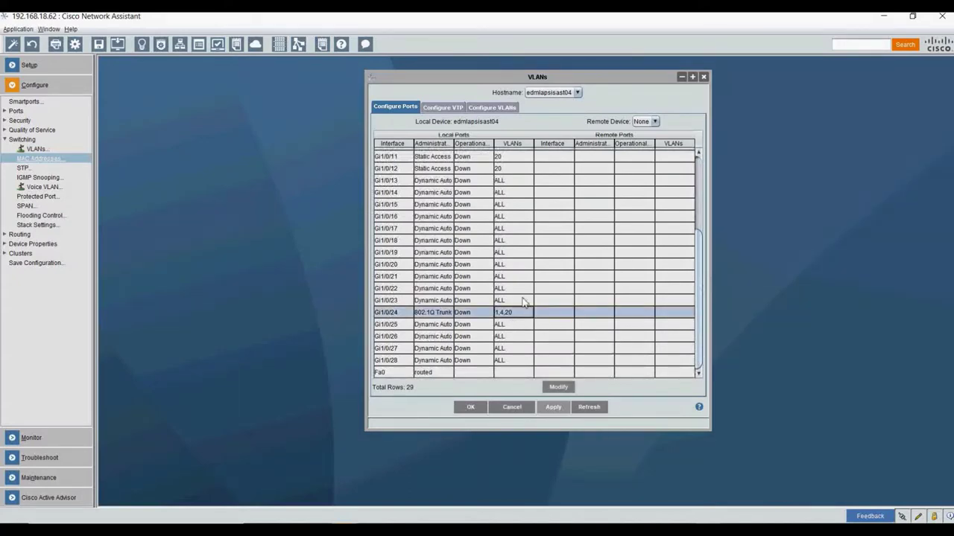
left_click(470, 408)
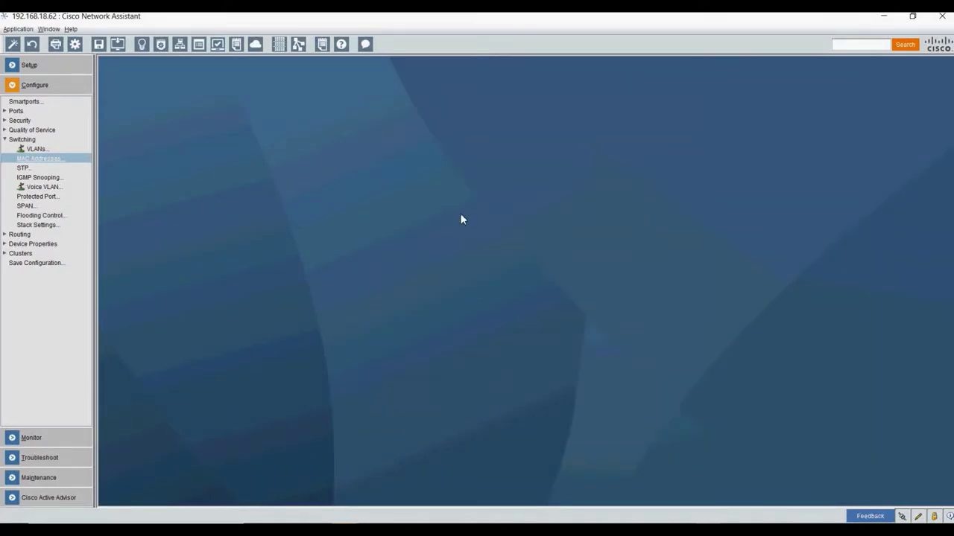
- Save the configuration of switch edmlapsisast04
left_click(99, 45)
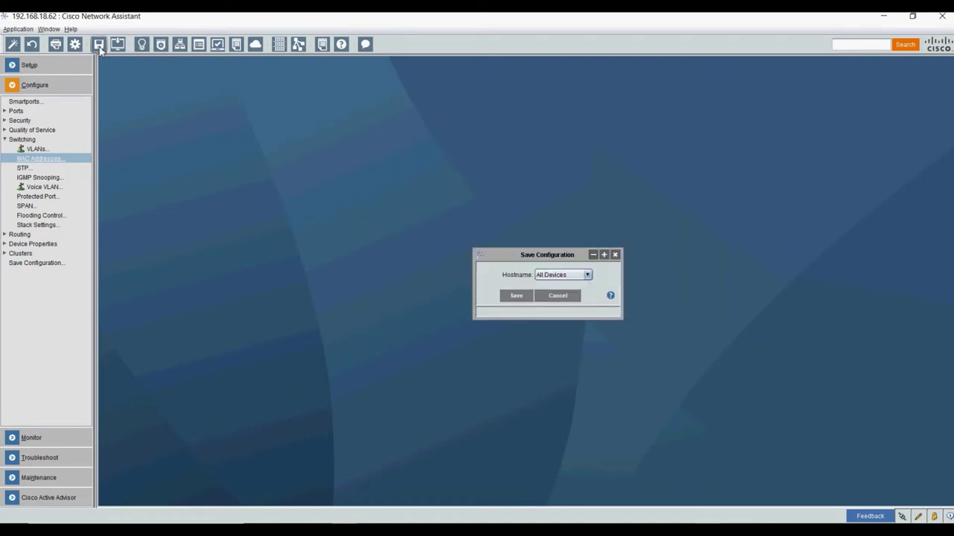
left_click(567, 275)
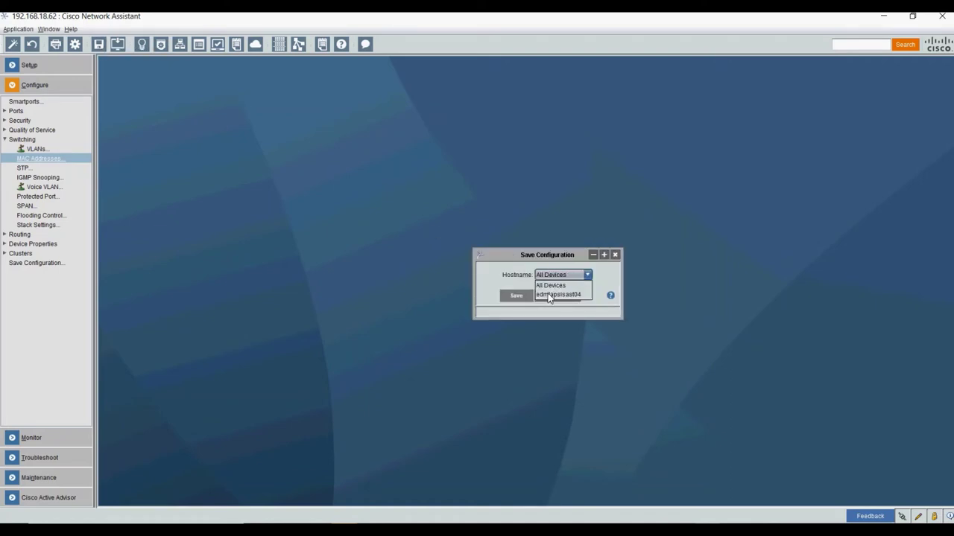
left_click(549, 295)
left_click(522, 296)
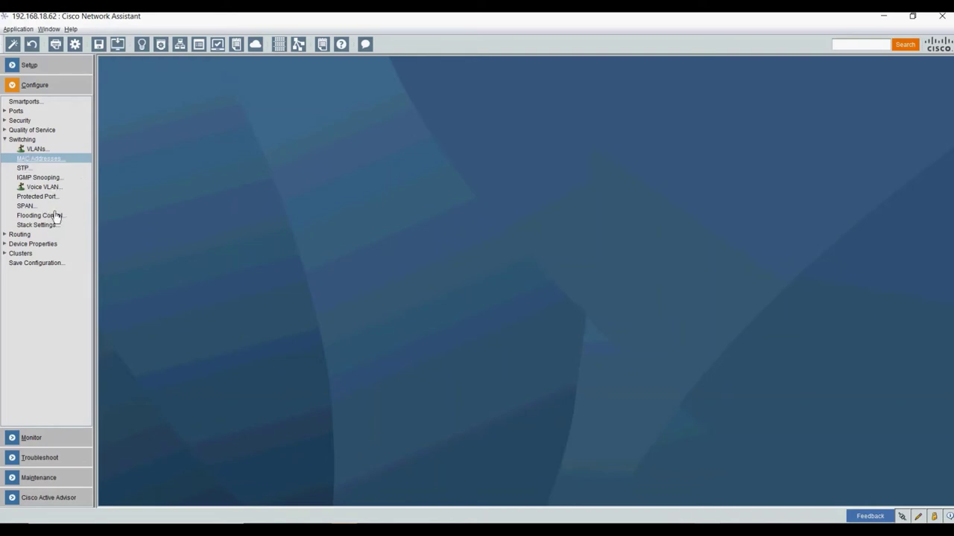
left_click(23, 168)
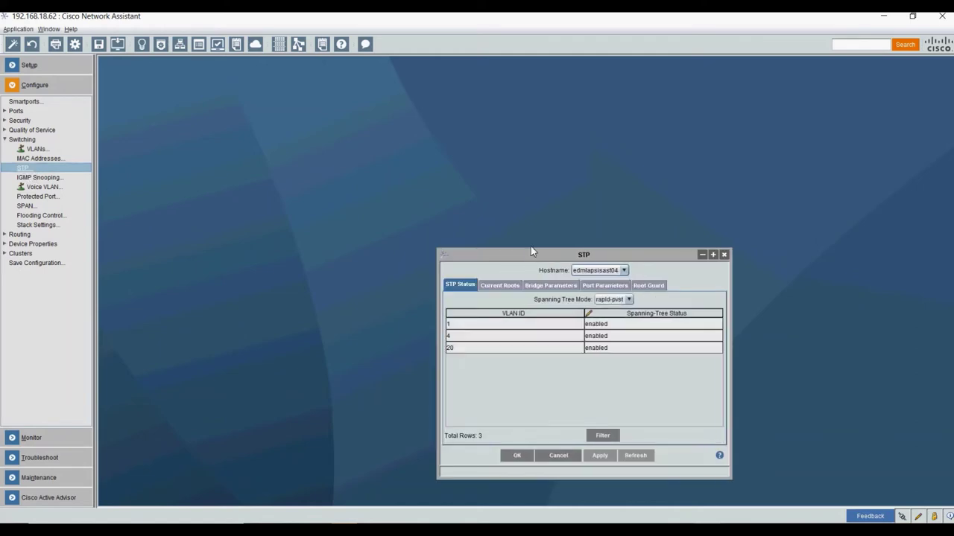
left_click_drag(529, 255, 530, 99)
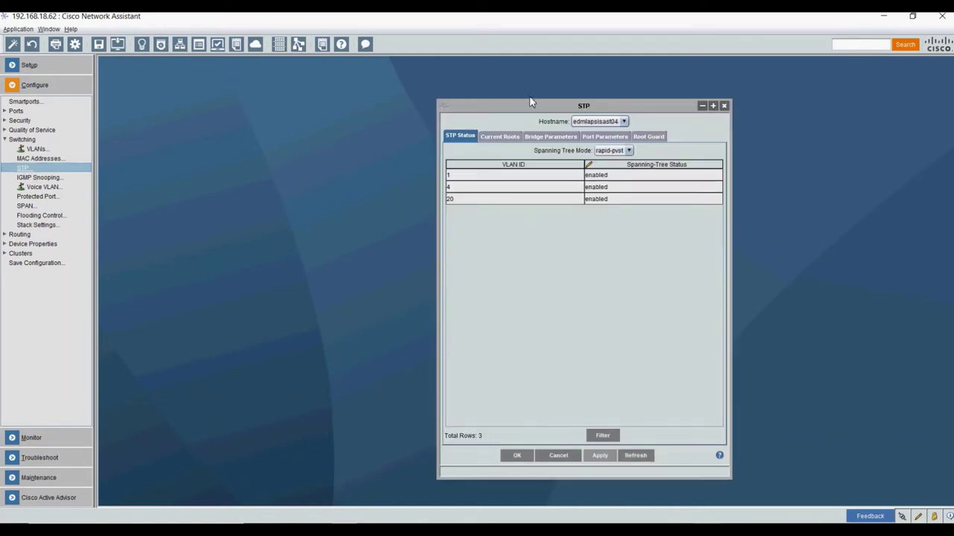
left_click(504, 137)
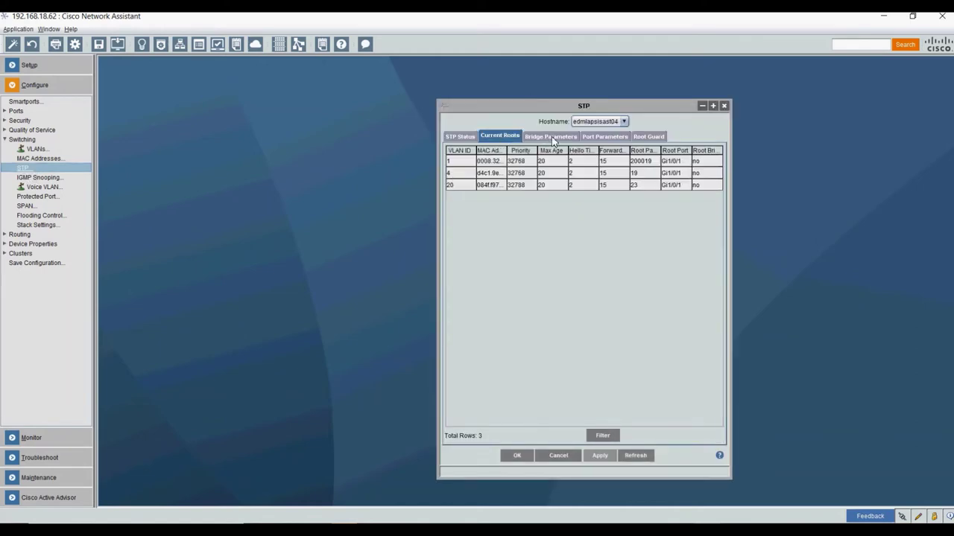
left_click(556, 139)
left_click(607, 140)
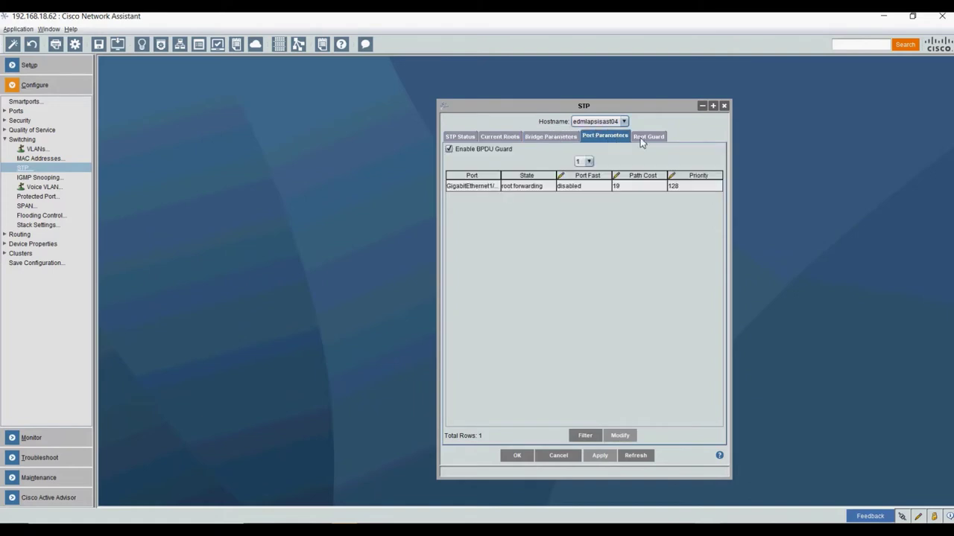
left_click(724, 105)
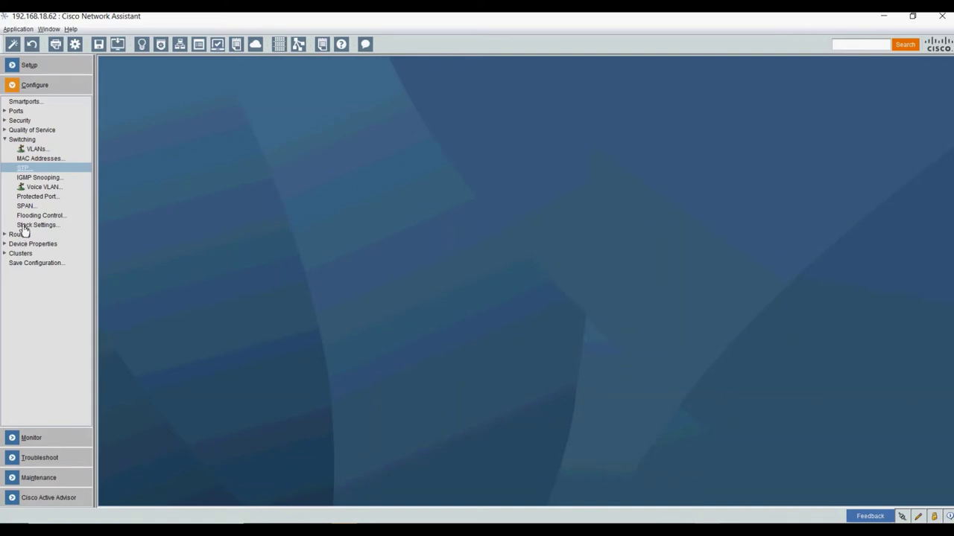
- Apply new hostname EDMSWT04MDF05 under Device Properties > Hostname and acknowledge the warning
left_click(6, 139)
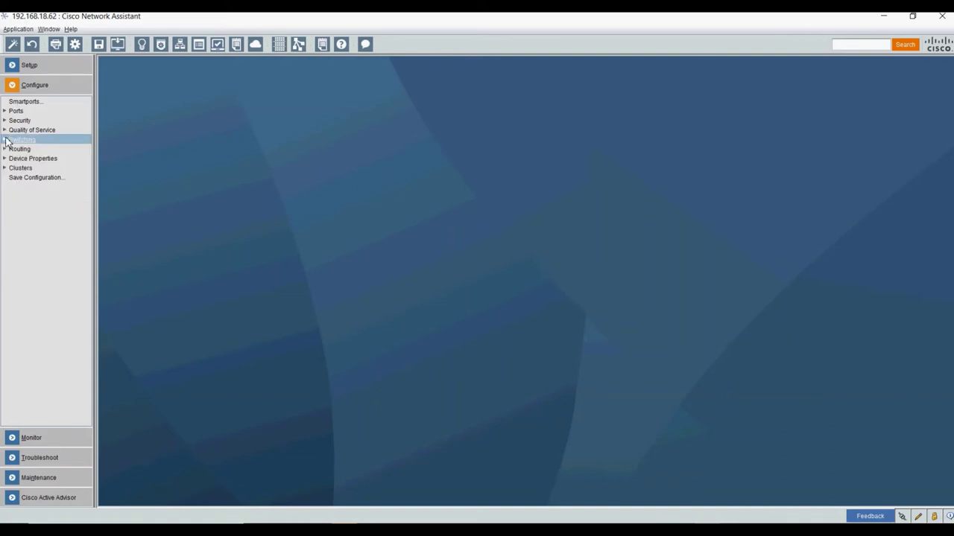
left_click(5, 159)
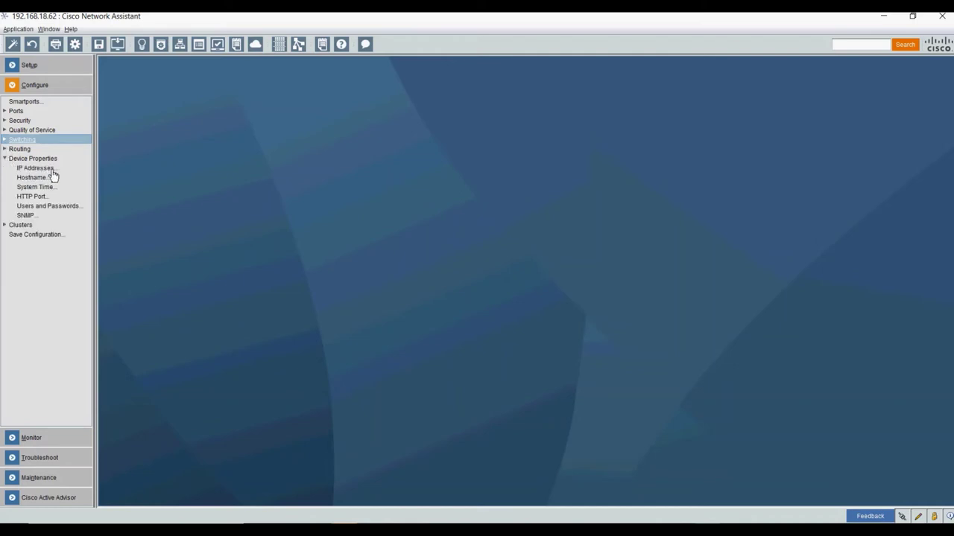
left_click(33, 179)
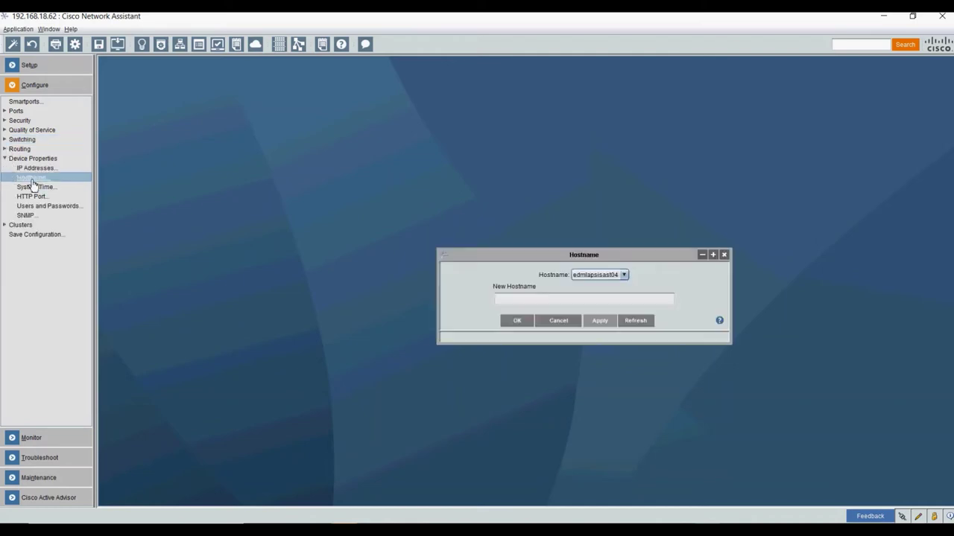
left_click(534, 299)
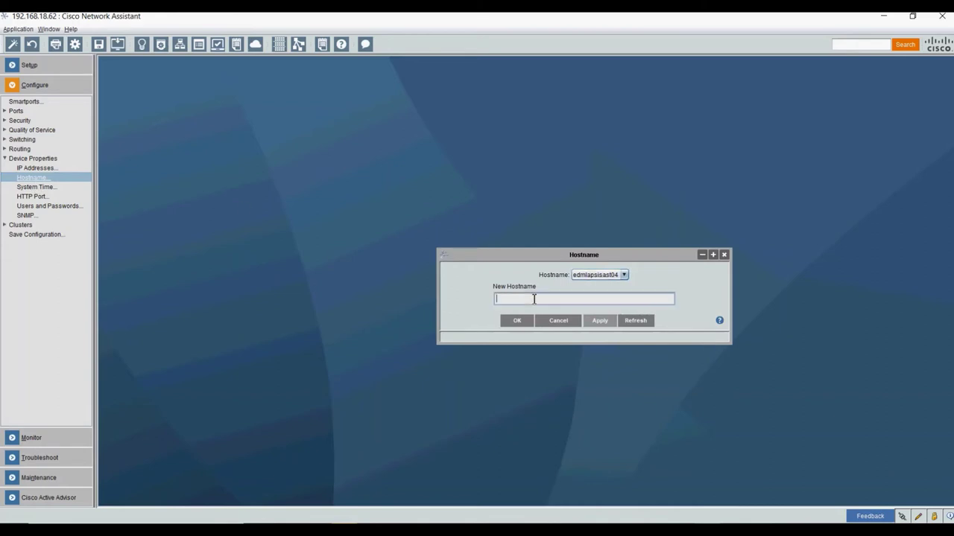
type("EDM")
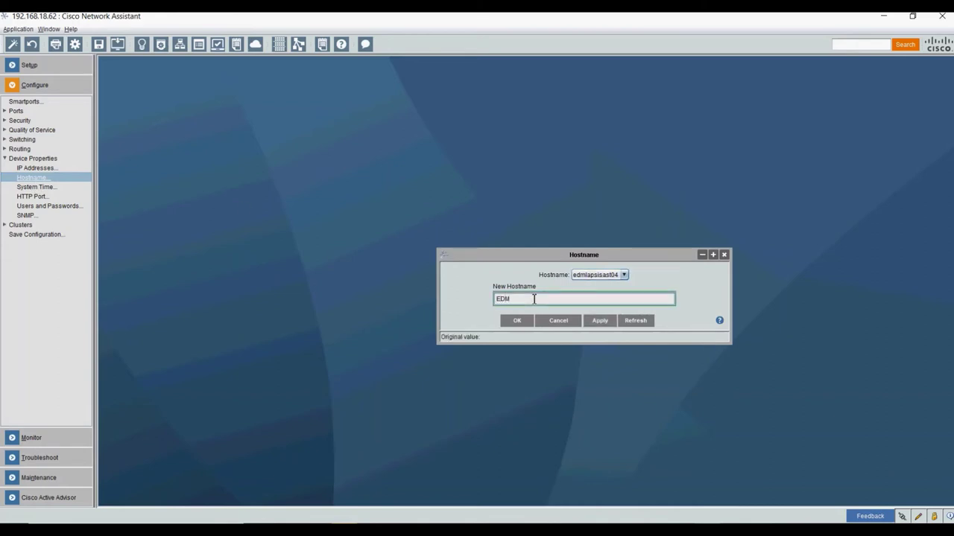
type("SWTMDF")
key("BackSpace")
key("BackSpace")
type("MDF05")
left_click(594, 322)
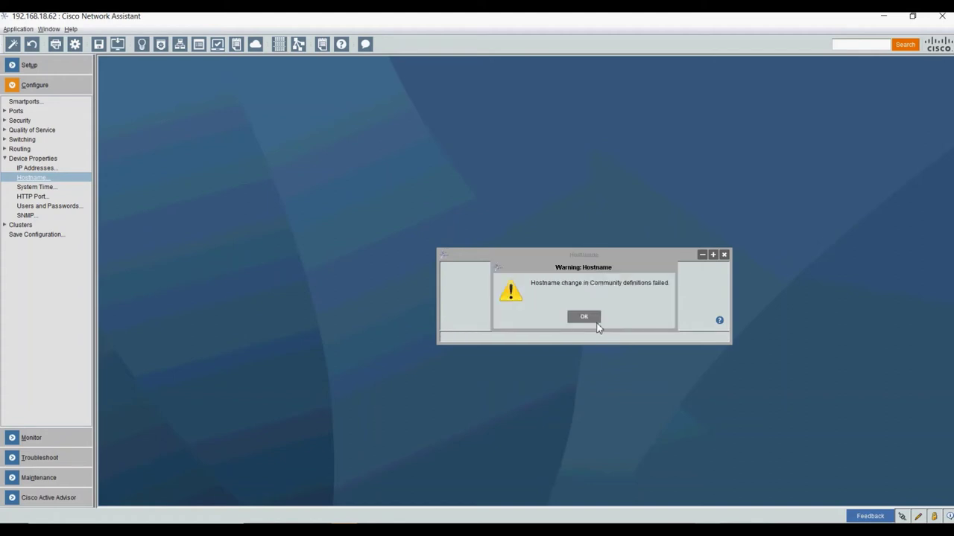
left_click(584, 318)
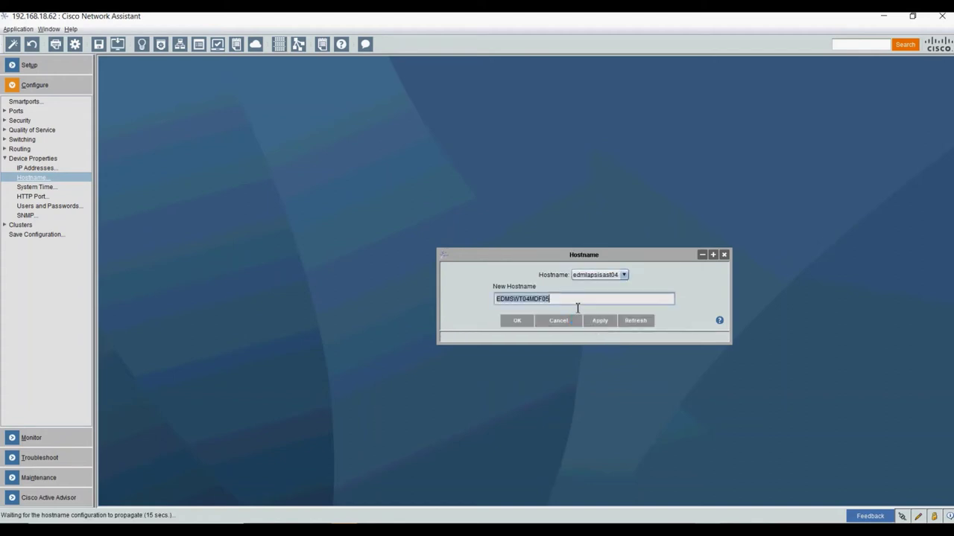
- Change the new hostname to EDMMDF01SWT07, apply it, and dismiss the community-definitions warning
left_click(577, 304)
key("BackSpace")
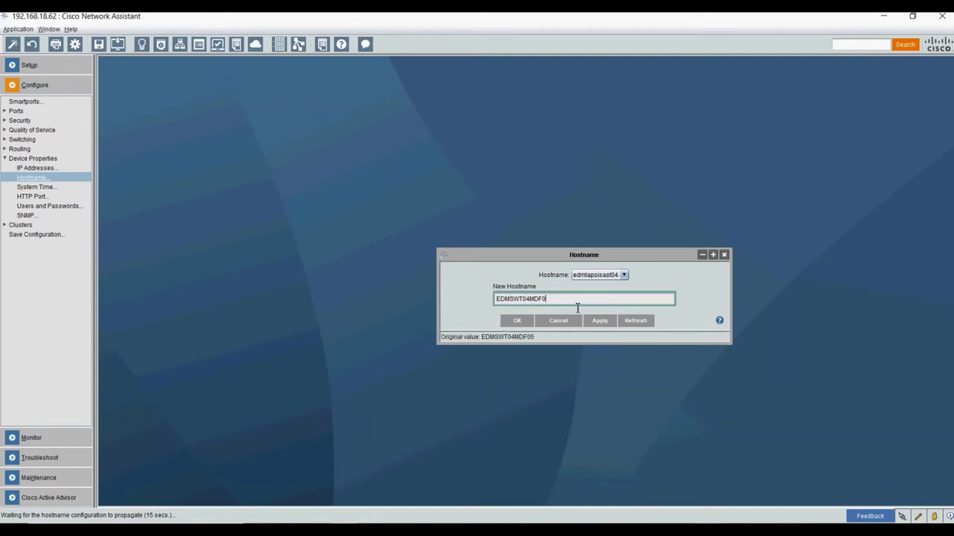
type("6")
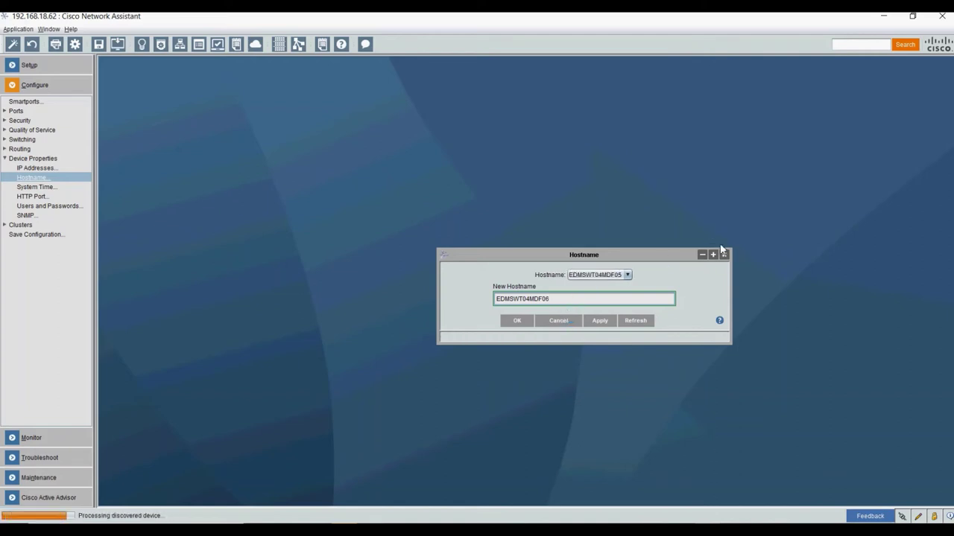
left_click_drag(495, 299, 588, 296)
left_click(526, 300)
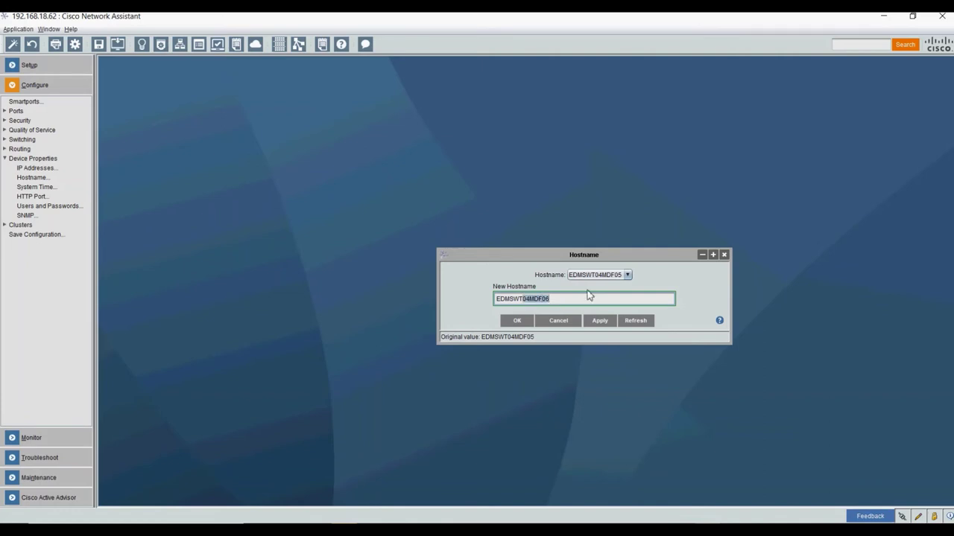
key("BackSpace")
key("BackSpace")
key("BackSpace")
type("WT0")
key("BackSpace")
key("BackSpace")
key("BackSpace")
key("BackSpace")
type("MDF01SWT07")
left_click(600, 321)
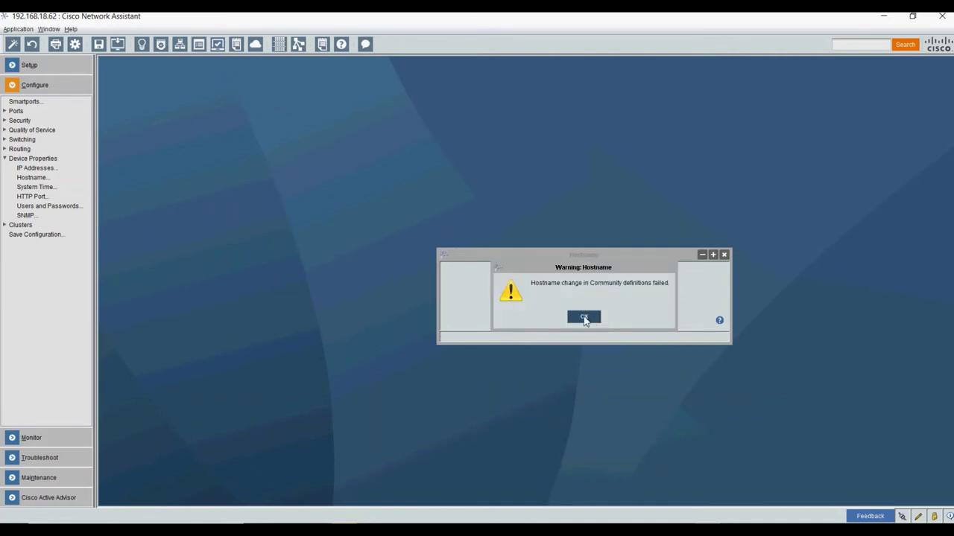
left_click(585, 319)
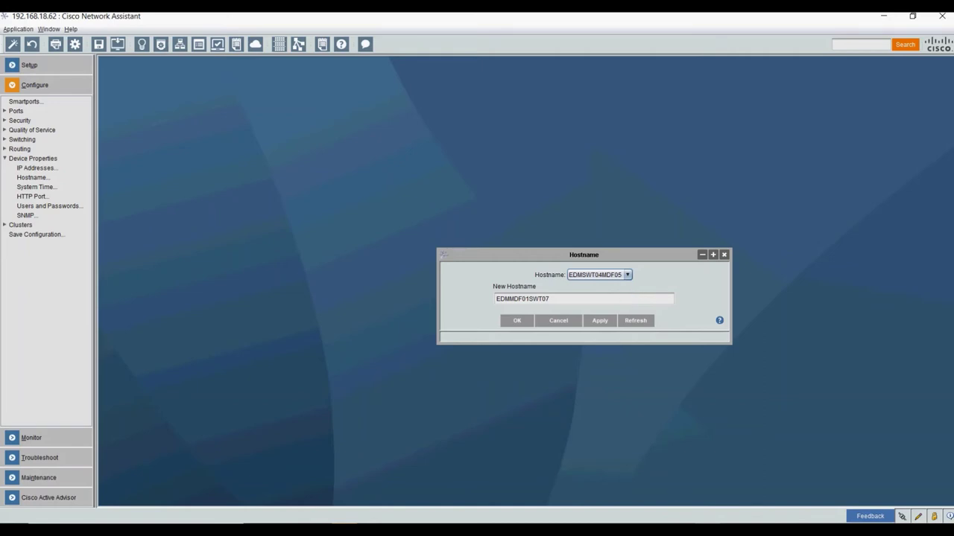
- Bring the COM3 console forward and refresh its prompt to show EDMMDF01SWT07
left_click(681, 522)
key("Return")
key("Return")
key("Return")
key("Return")
key("Return")
key("Return")
key("Return")
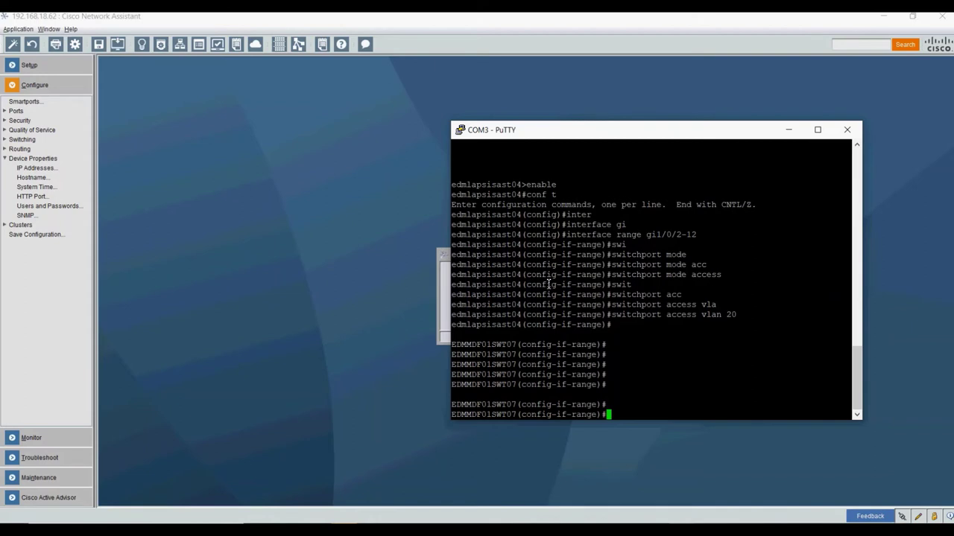
- Try to save the configuration with 'do wri' and then 'do wm'; both are rejected
type("D")
key("BackSpace")
type("do wri")
key("Return")
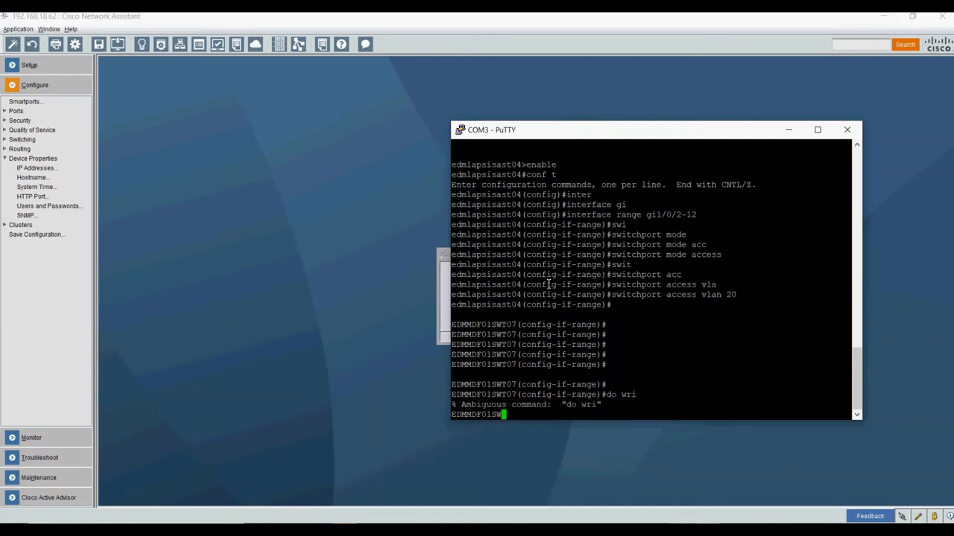
key("Up")
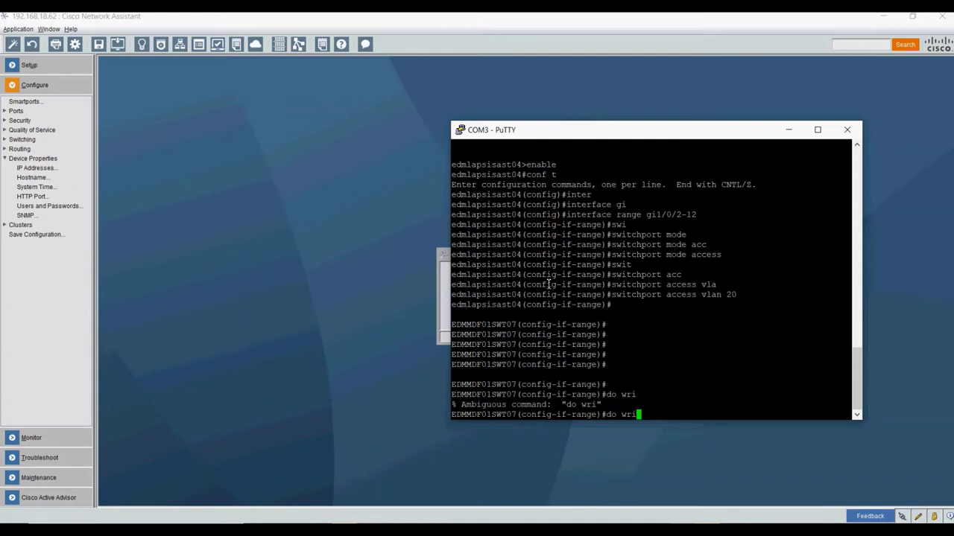
key("BackSpace")
key("BackSpace")
type("m")
key("Return")
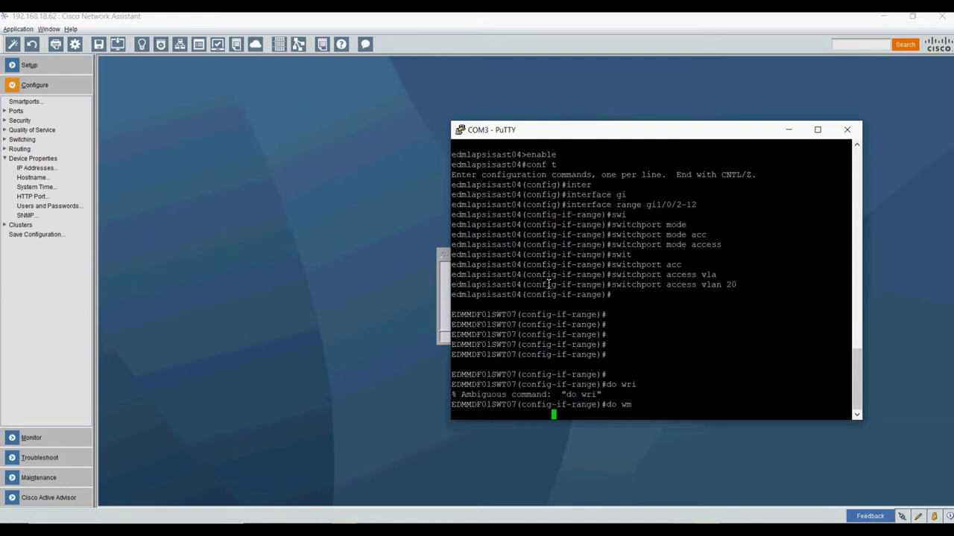
- Leave interface-range configuration with 'end' to reach the EDMMDF01SWT07# prompt
key("Up")
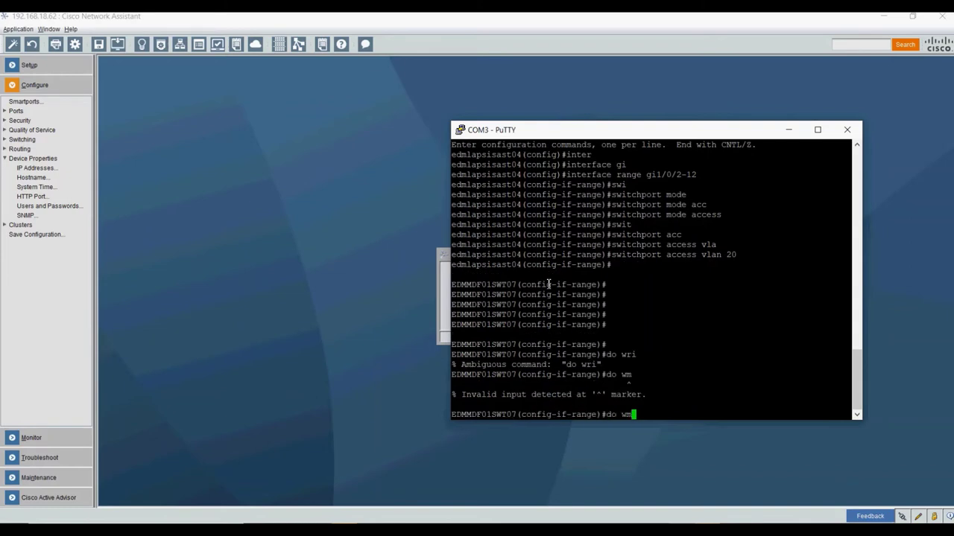
key("BackSpace")
key("BackSpace")
key("BackSpace")
key("BackSpace")
key("BackSpace")
type("end")
key("Return")
key("Return")
key("Return")
key("Return")
key("Return")
key("Return")
key("Return")
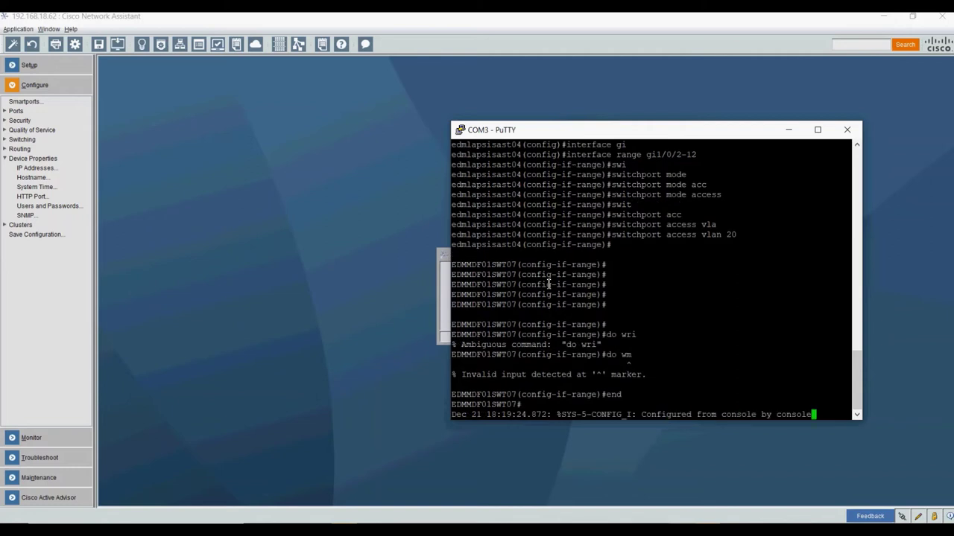
- Try 'hostname EDMMDF01SWT07' at the privileged prompt, where it is rejected
type("hos")
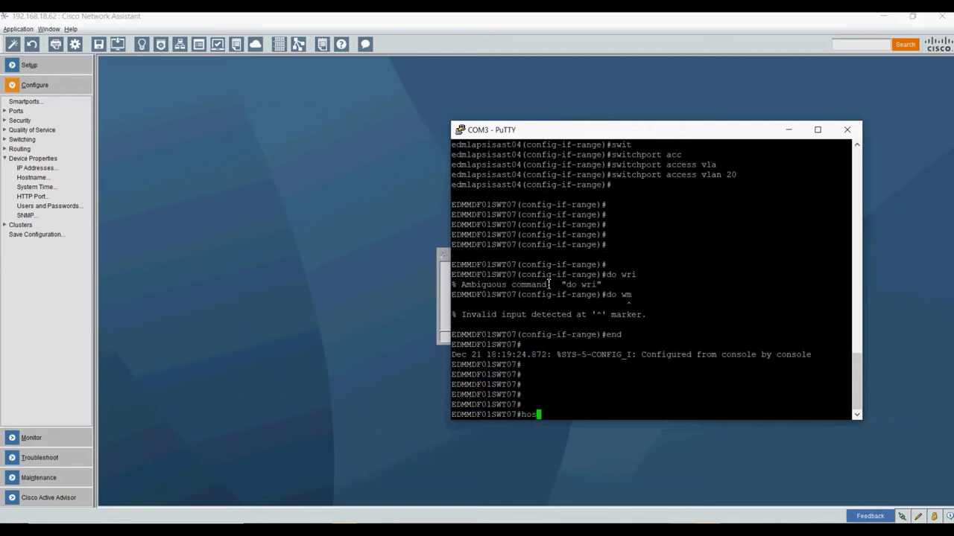
type("tname EDMMDF01SWT")
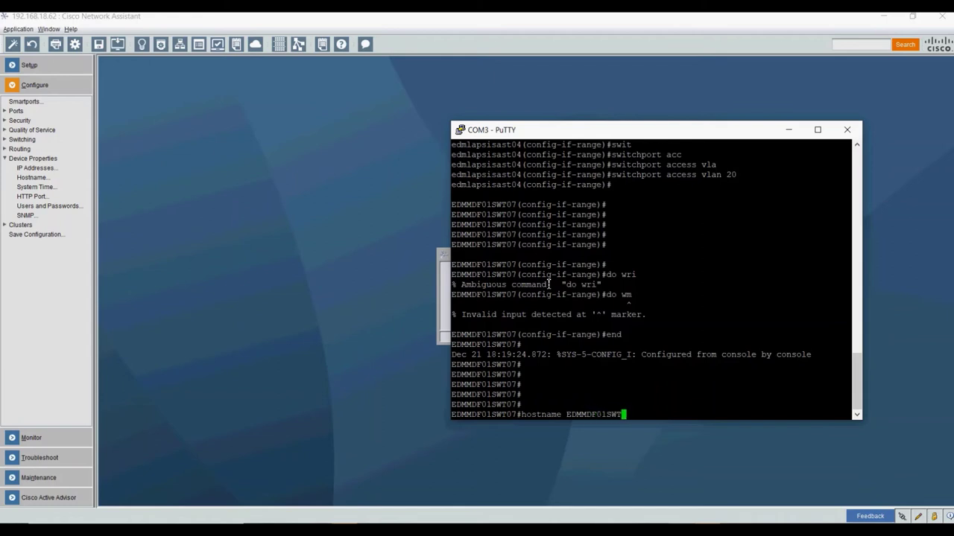
type("07")
key("Return")
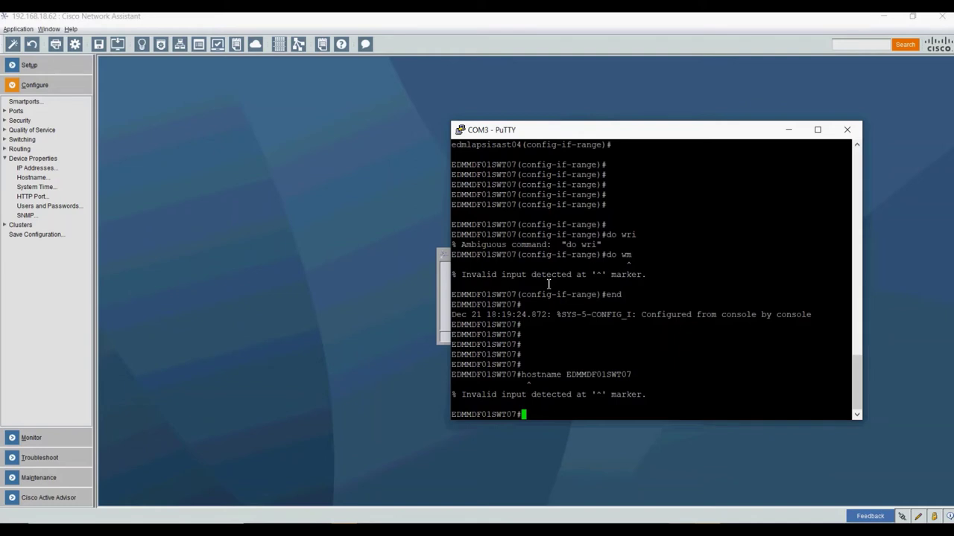
- Clear the recalled command and enter global configuration mode with 'conf t'
key("Up")
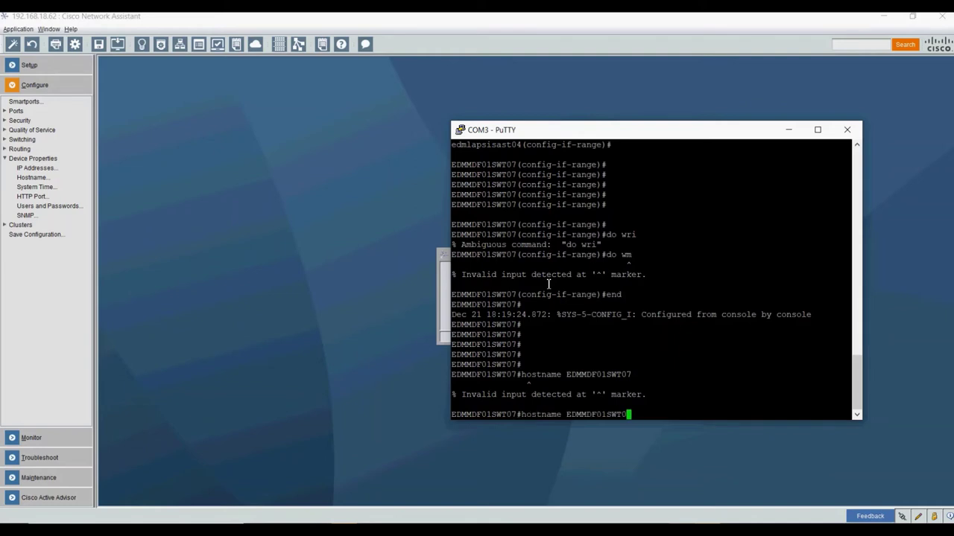
key("BackSpace")
key("BackSpace")
key("BackSpace")
key("BackSpace")
key("BackSpace")
key("BackSpace")
key("BackSpace")
key("BackSpace")
key("BackSpace")
key("BackSpace")
key("BackSpace")
key("BackSpace")
key("BackSpace")
key("BackSpace")
key("BackSpace")
key("BackSpace")
key("Tab")
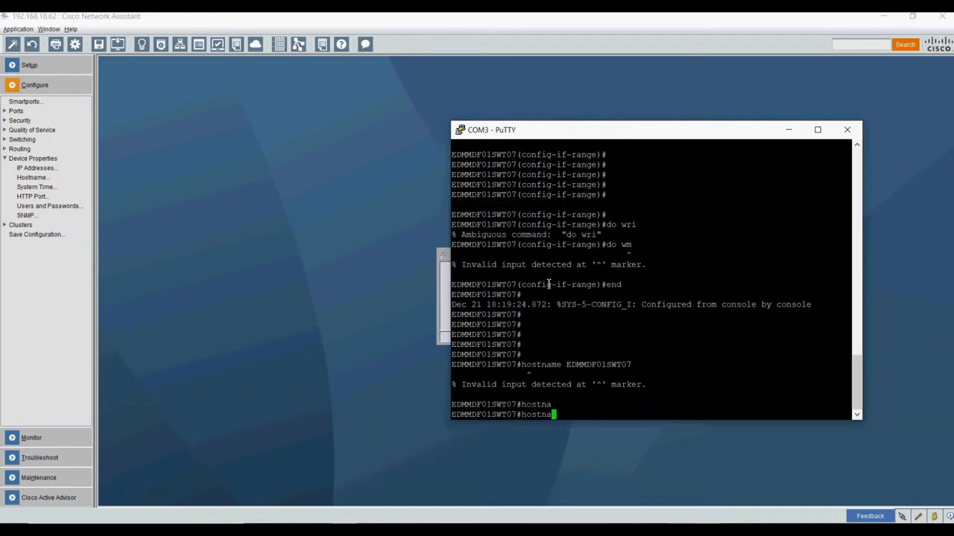
key("BackSpace")
key("BackSpace")
key("BackSpace")
key("BackSpace")
key("BackSpace")
key("BackSpace")
type("CONF")
key("BackSpace")
key("BackSpace")
key("BackSpace")
key("BackSpace")
type("conf t")
key("Return")
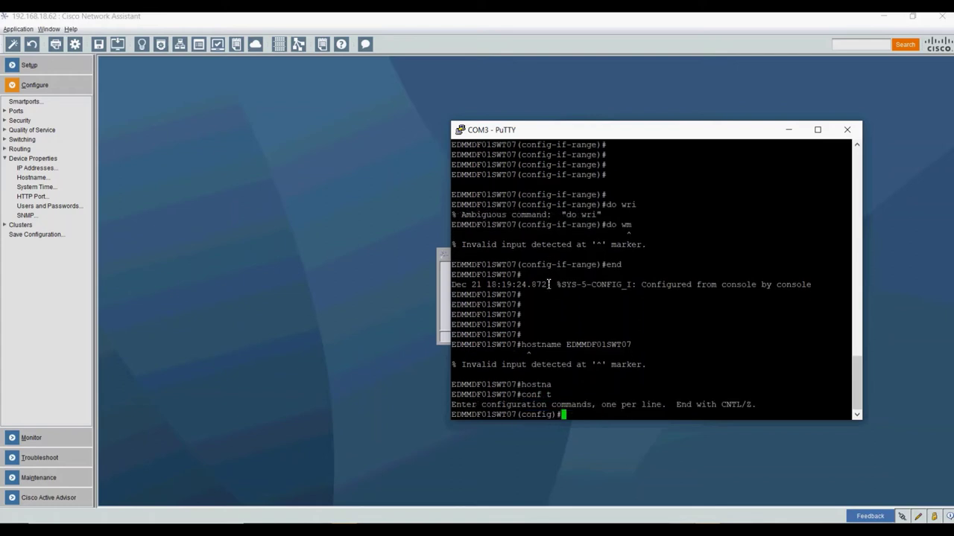
- Start entering the new hostname command, 'hostname EDMIDF01...'
type("host")
key("Tab")
type("EDM")
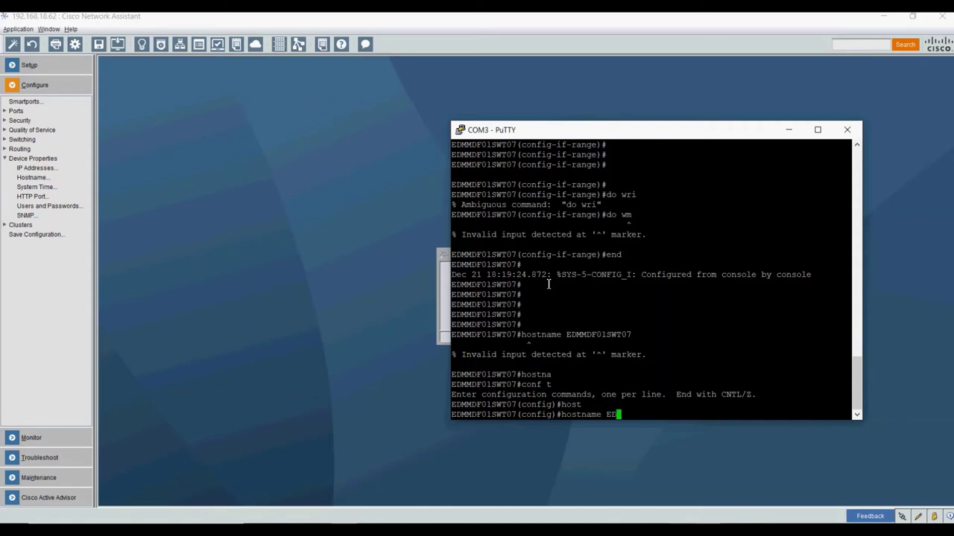
type("SWT")
type("MDF")
type("01")
type("SW")
key("BackSpace")
key("BackSpace")
key("BackSpace")
key("BackSpace")
key("BackSpace")
key("BackSpace")
key("BackSpace")
key("BackSpace")
key("BackSpace")
key("BackSpace")
type("IDF")
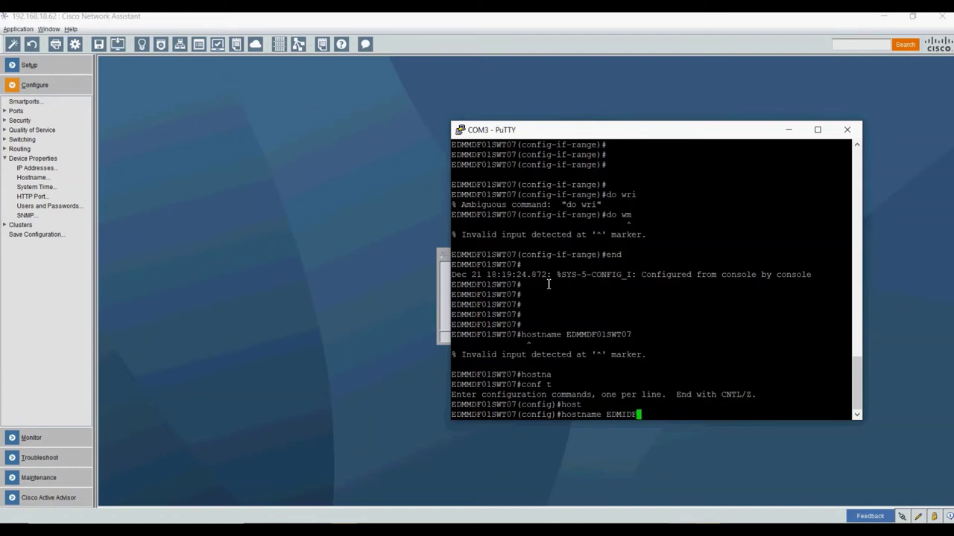